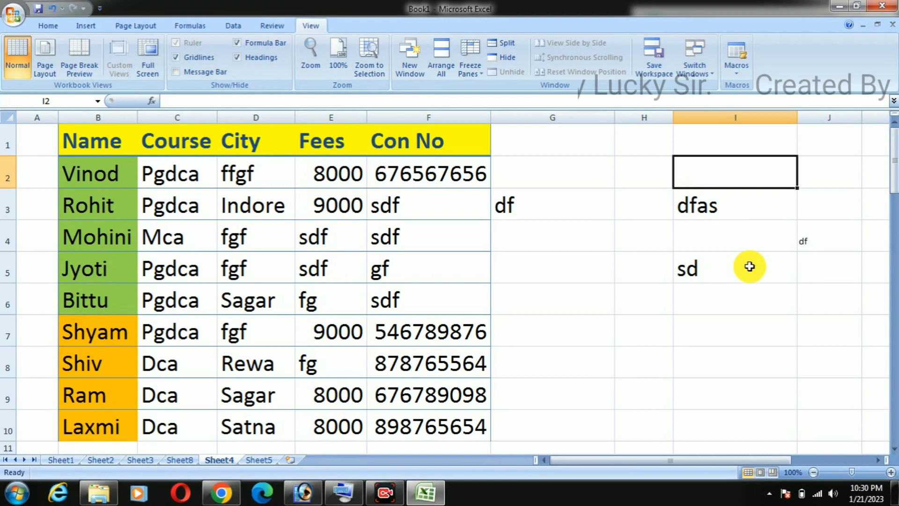
left_click(736, 240)
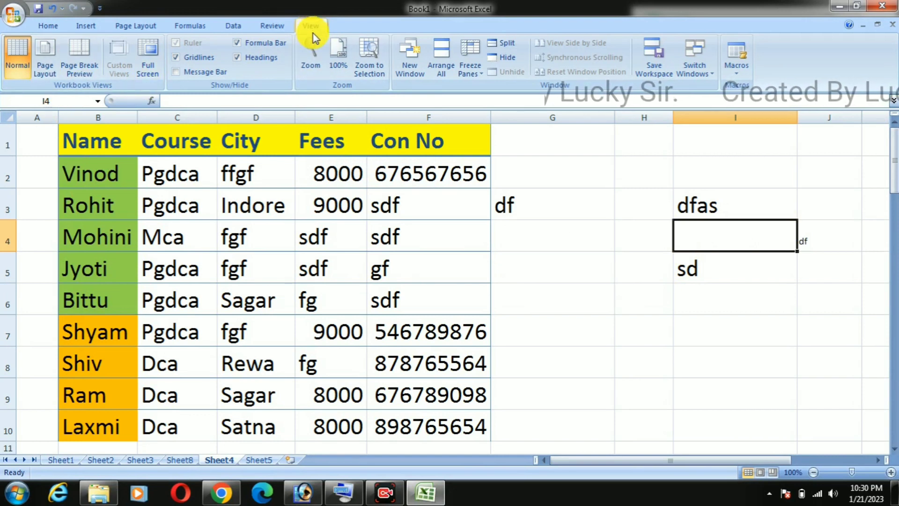
left_click(574, 200)
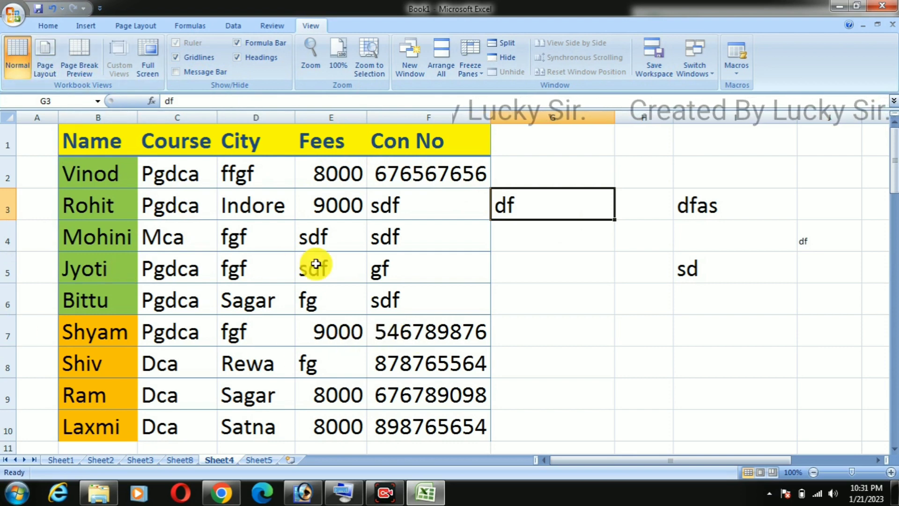
scroll(315, 264, "down", 1)
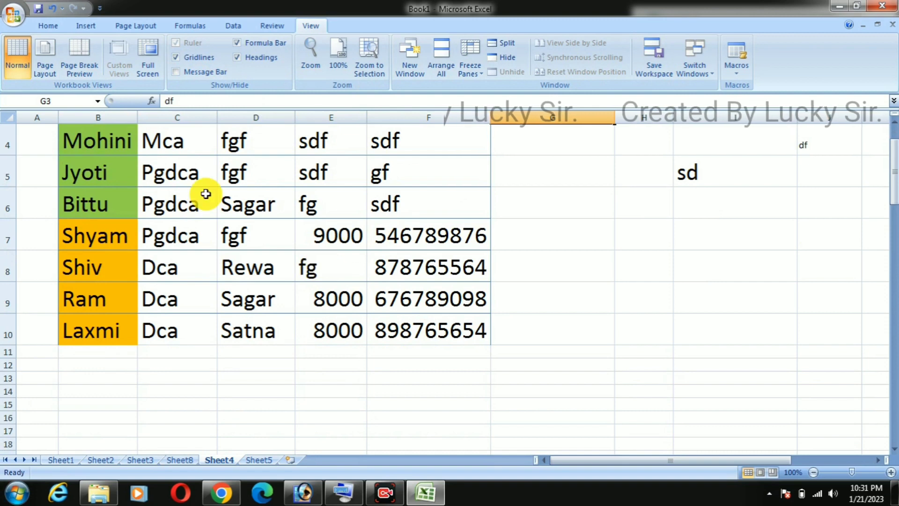
scroll(234, 190, "up", 1)
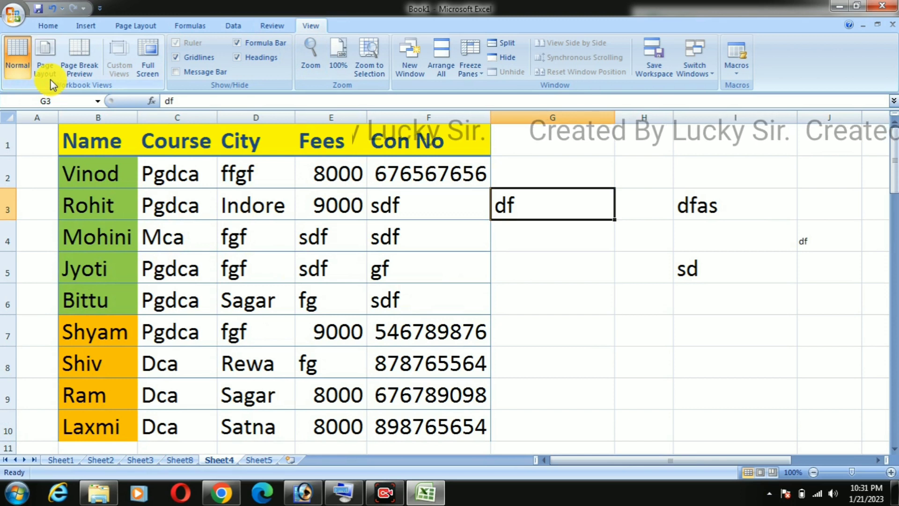
left_click(138, 27)
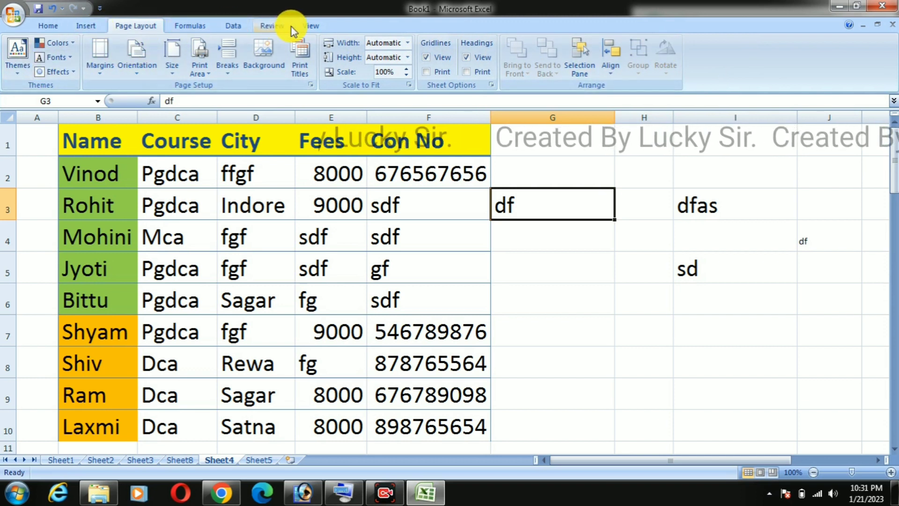
left_click(309, 27)
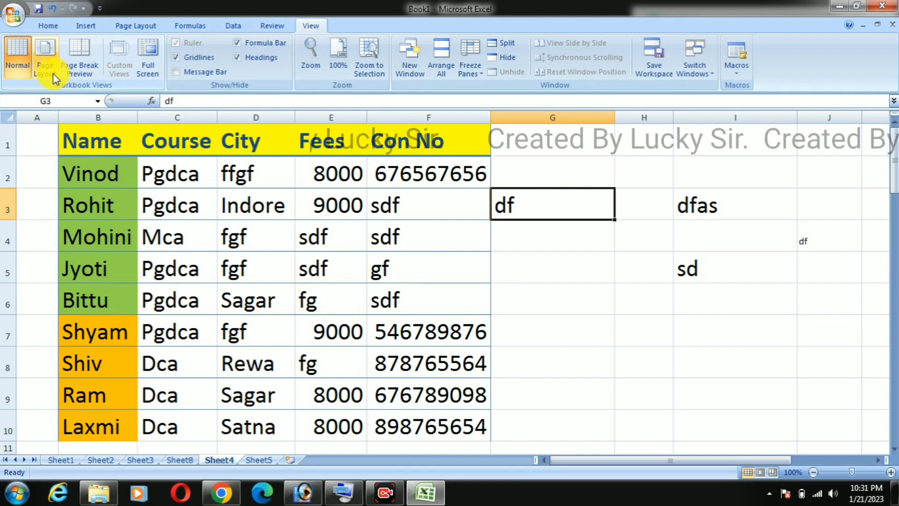
left_click_drag(100, 144, 472, 389)
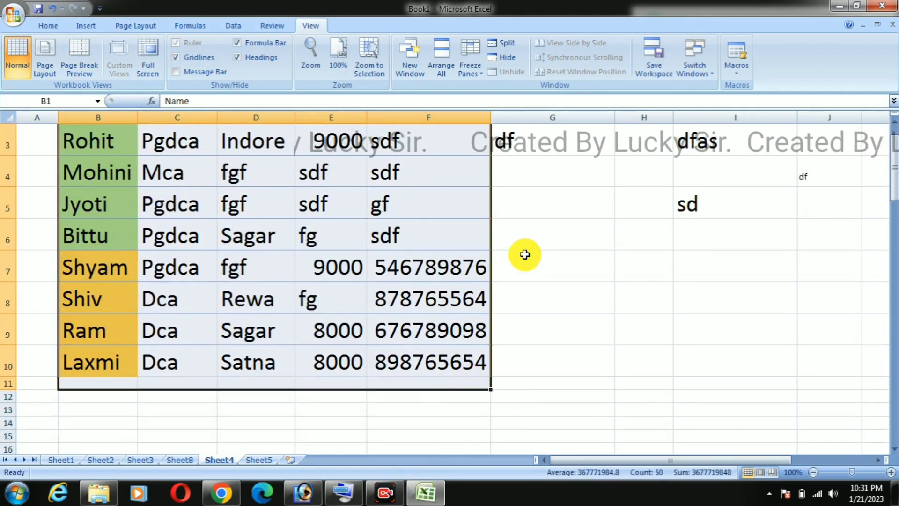
left_click(524, 257)
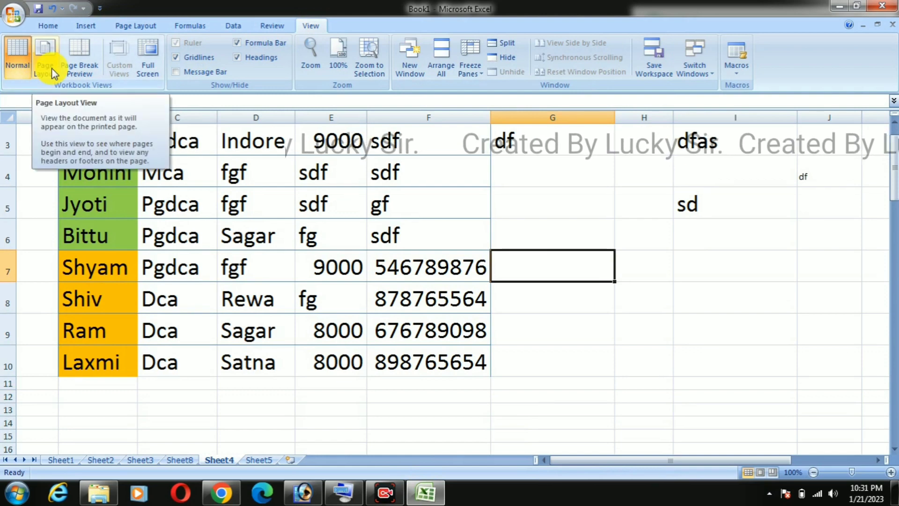
scroll(372, 210, "up", 1)
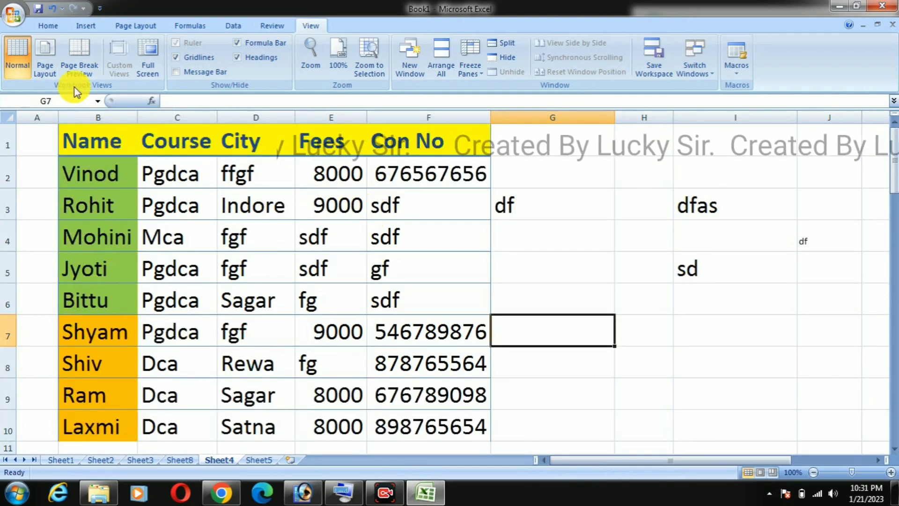
Display Sheet4 in Page Layout view and look through how its data is divided into printed pages.
left_click(38, 59)
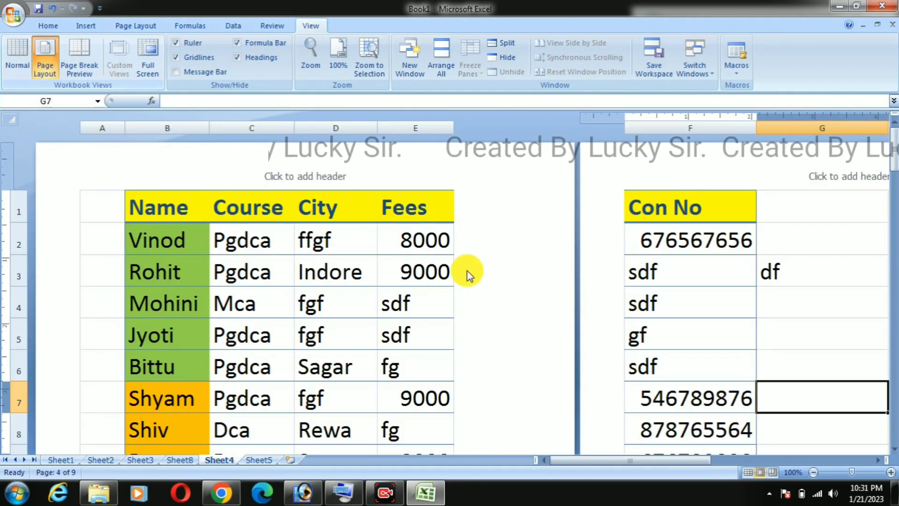
scroll(491, 257, "down", 7)
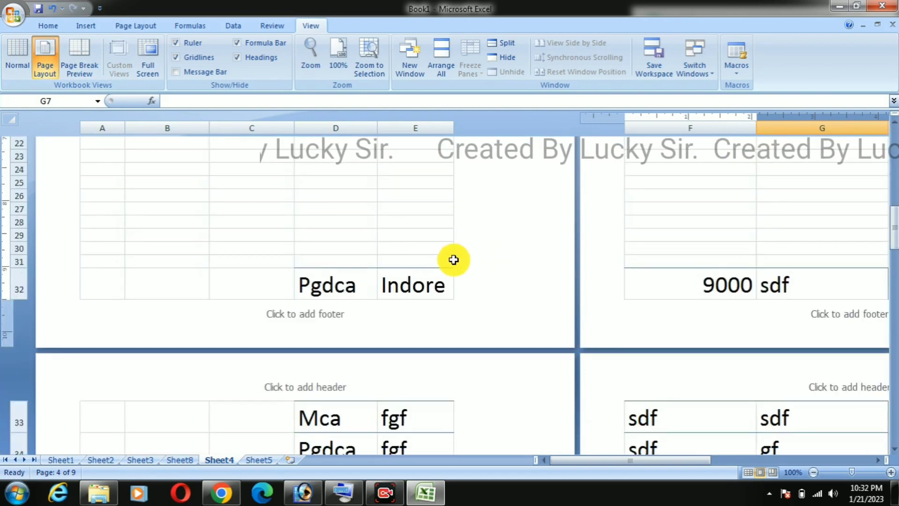
scroll(442, 279, "down", 2)
scroll(413, 293, "up", 10)
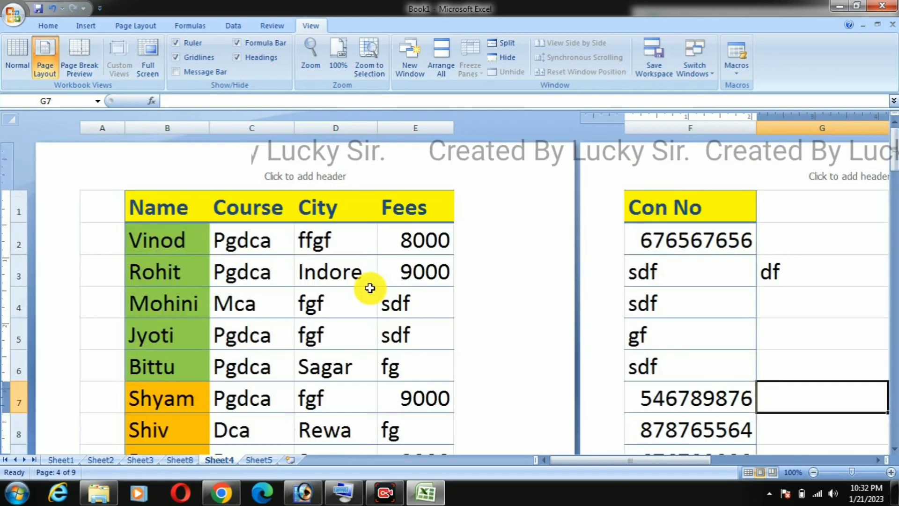
scroll(501, 322, "down", 5)
scroll(624, 342, "down", 15)
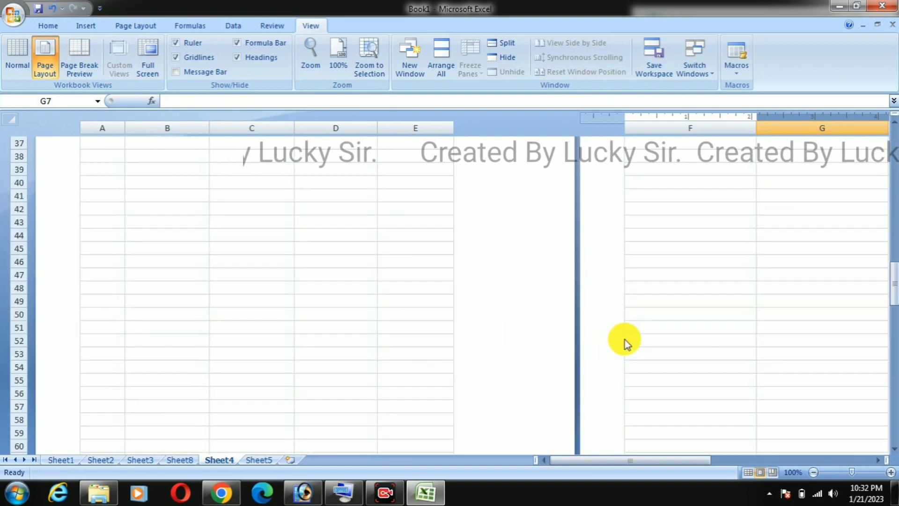
scroll(605, 393, "up", 20)
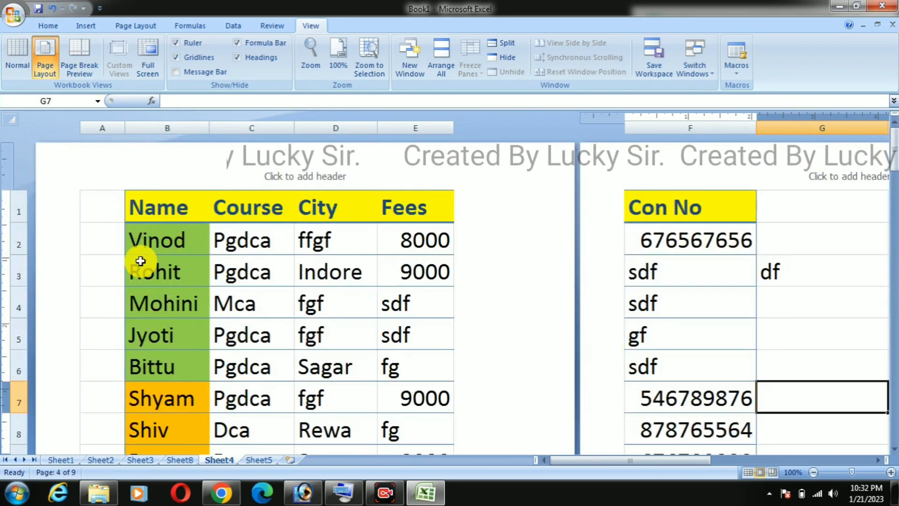
Return Sheet4 to Normal view and examine the dashed page-break lines down to the second table.
left_click(16, 57)
left_click(372, 292)
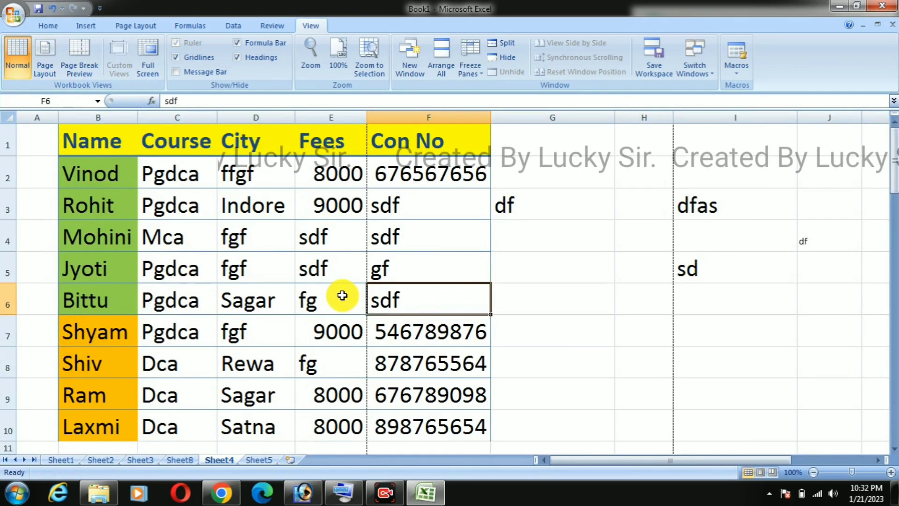
scroll(364, 299, "down", 7)
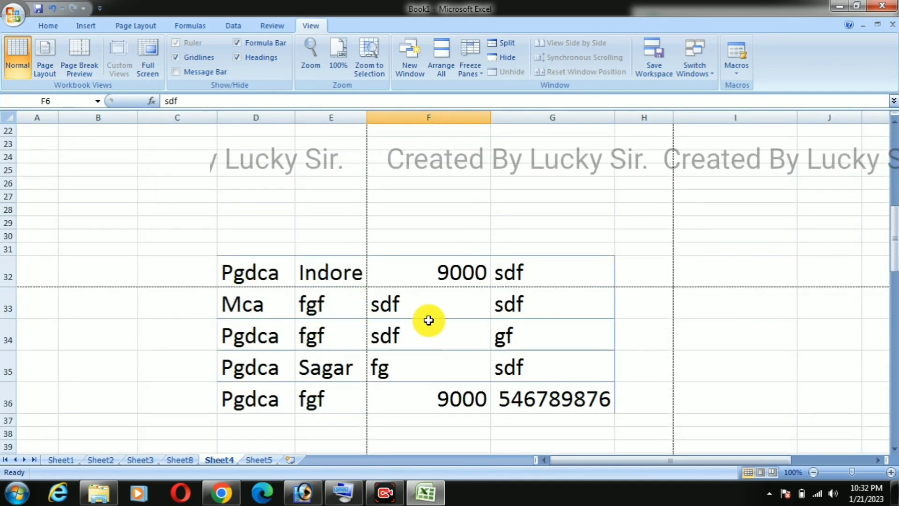
scroll(429, 320, "up", 5)
scroll(370, 295, "down", 1)
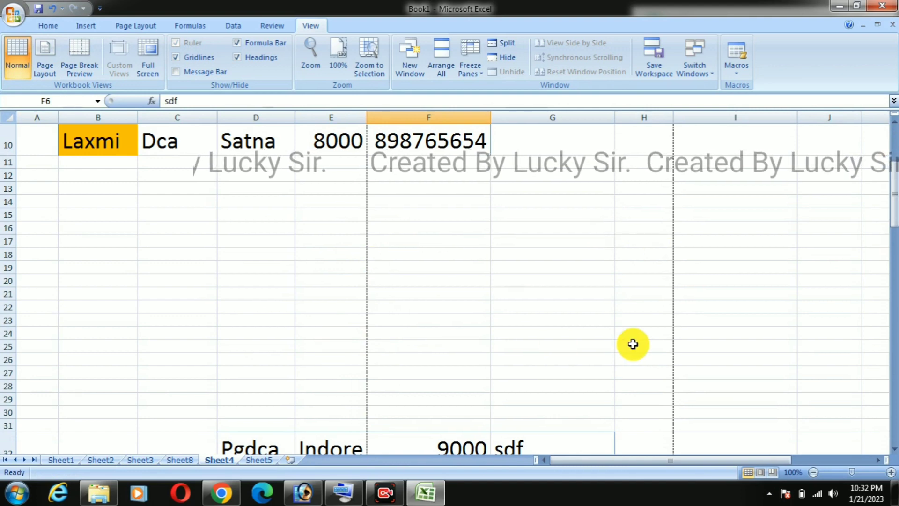
scroll(318, 363, "down", 1)
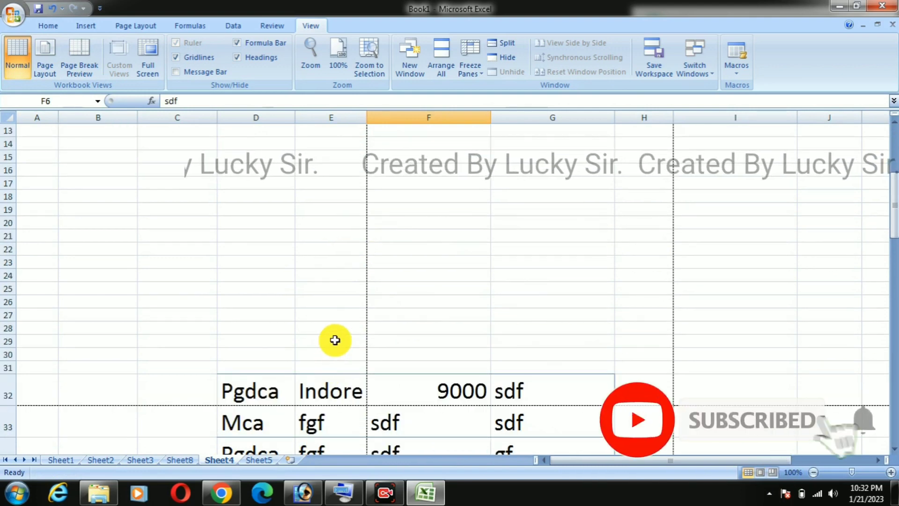
scroll(333, 338, "up", 4)
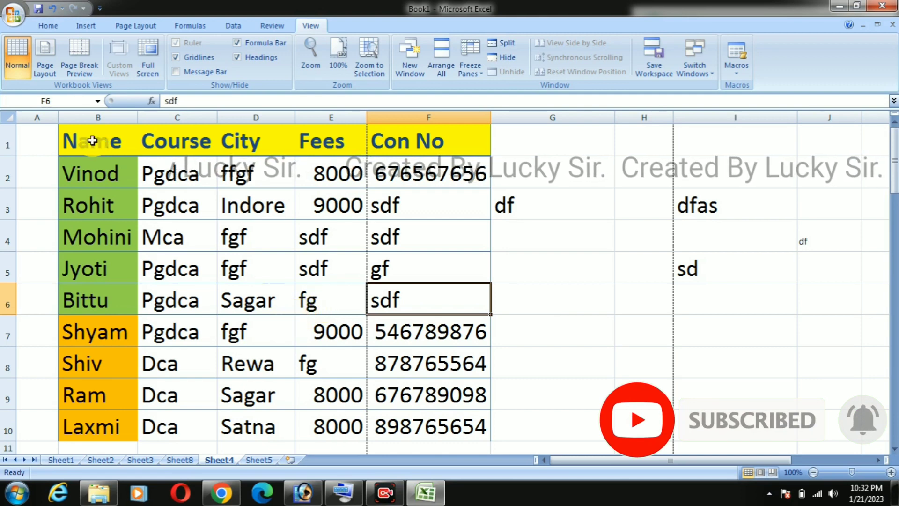
Look at the available paper sizes for Sheet4 without choosing one, and return to the worksheet data.
left_click(126, 25)
left_click(170, 61)
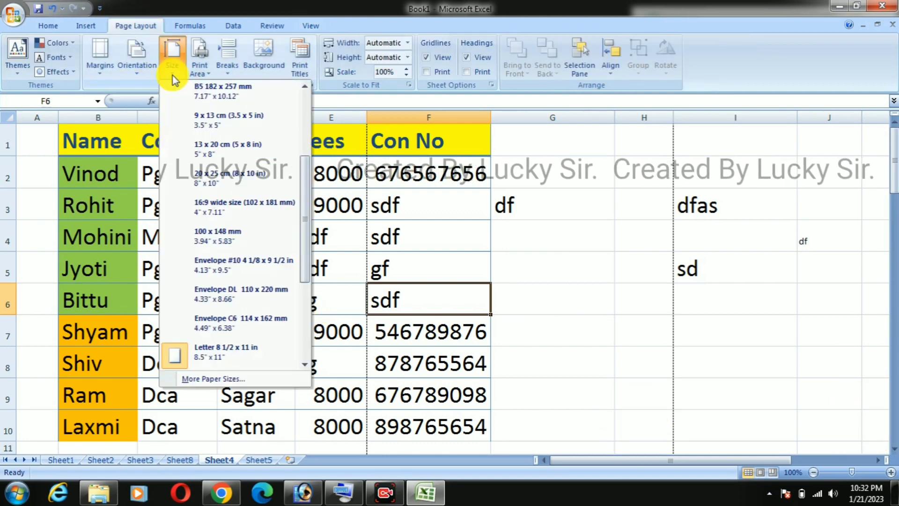
left_click(361, 234)
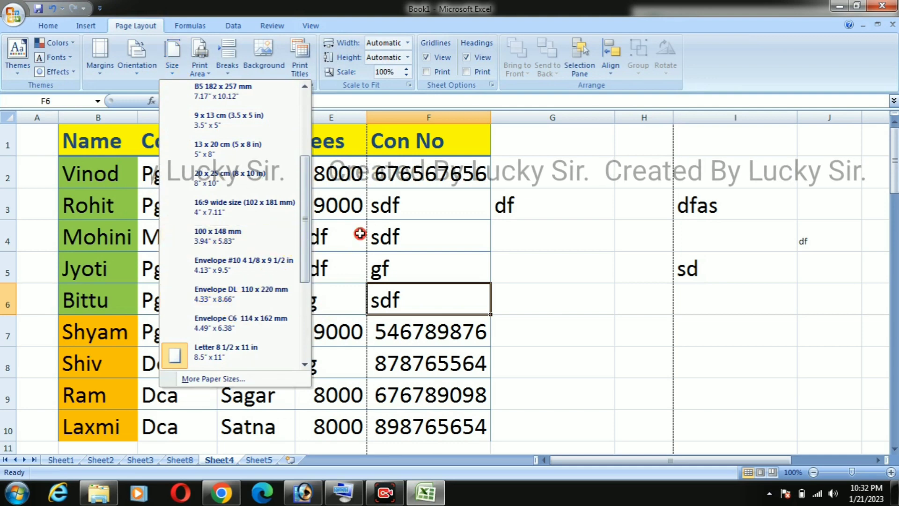
left_click(309, 26)
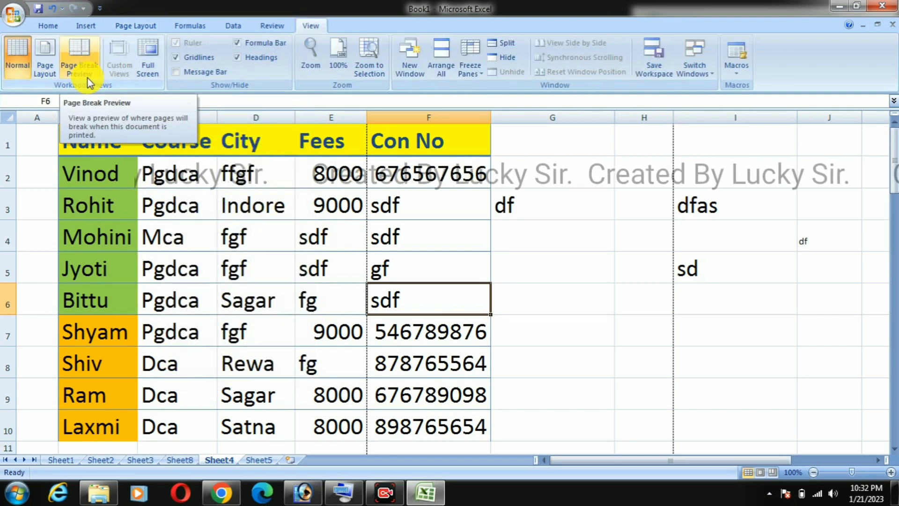
left_click(349, 233)
scroll(363, 311, "down", 3)
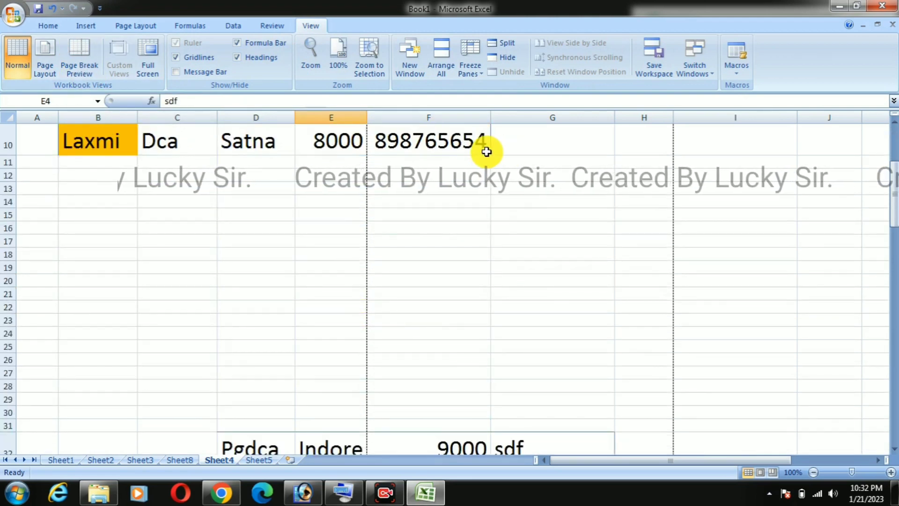
On Sheet5, enter cvg in F9, cvx in D6, vx in G4 and xcv in E8.
left_click(257, 459)
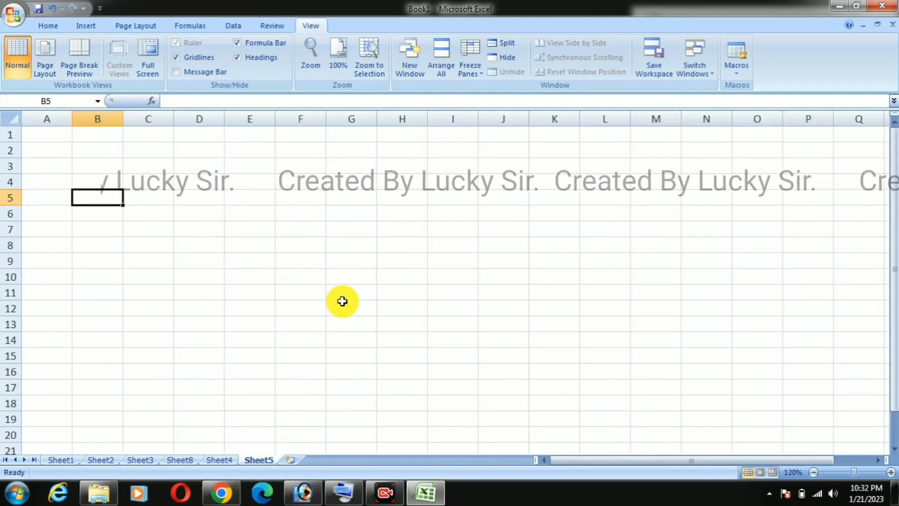
left_click(315, 259)
type("cvg")
left_click(223, 213)
type("cvx")
left_click(331, 186)
type("vx")
left_click(248, 245)
type("xcv")
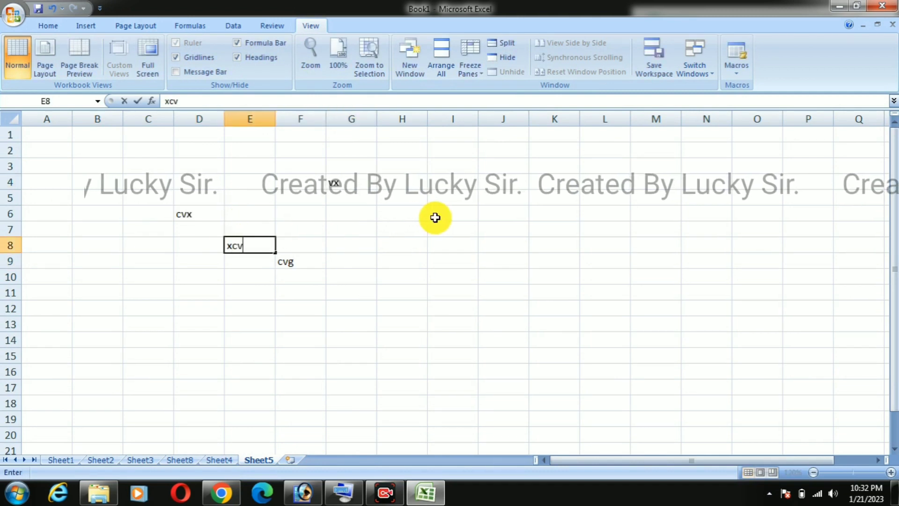
Enter xcv in cells I6 and C12 of Sheet5.
left_click(436, 216)
type("xcv")
left_click(164, 310)
type("xcv")
left_click(399, 233)
left_click(494, 195)
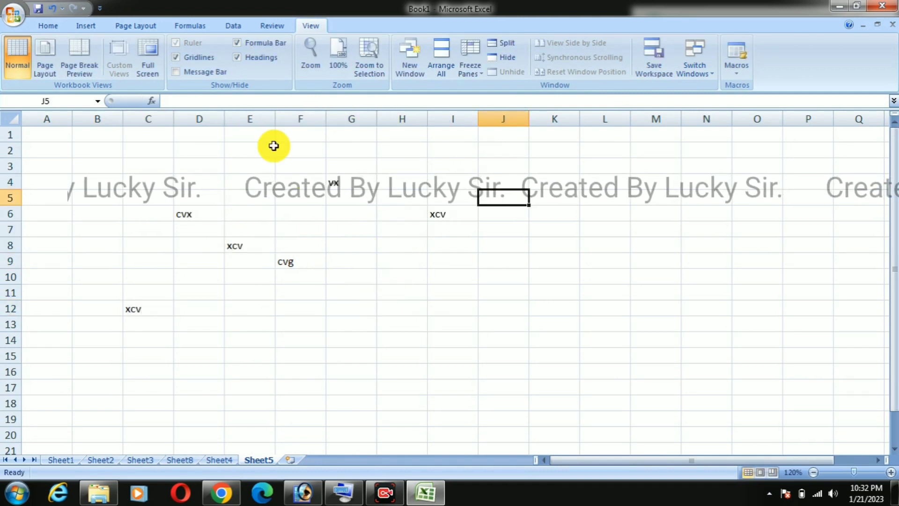
Display Sheet5 in Page Break Preview and dismiss the welcome message, opting not to show it again.
left_click(81, 69)
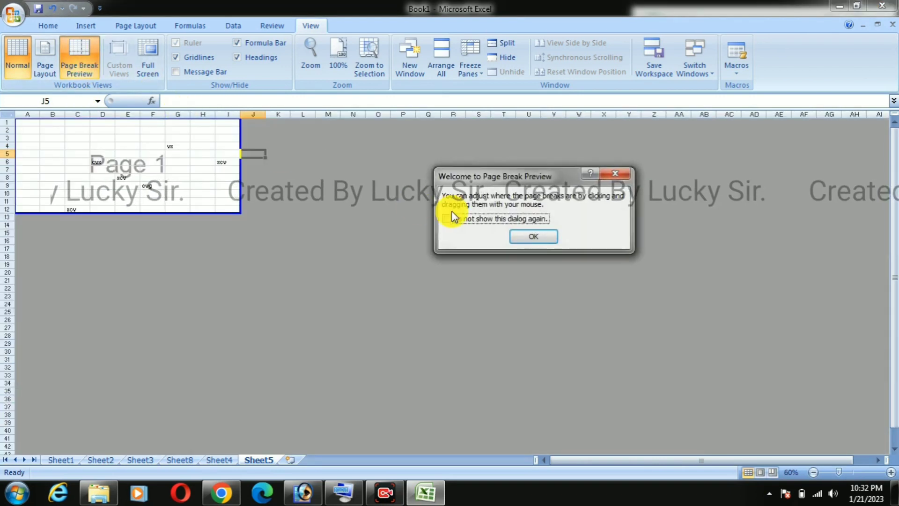
left_click(462, 222)
left_click(524, 235)
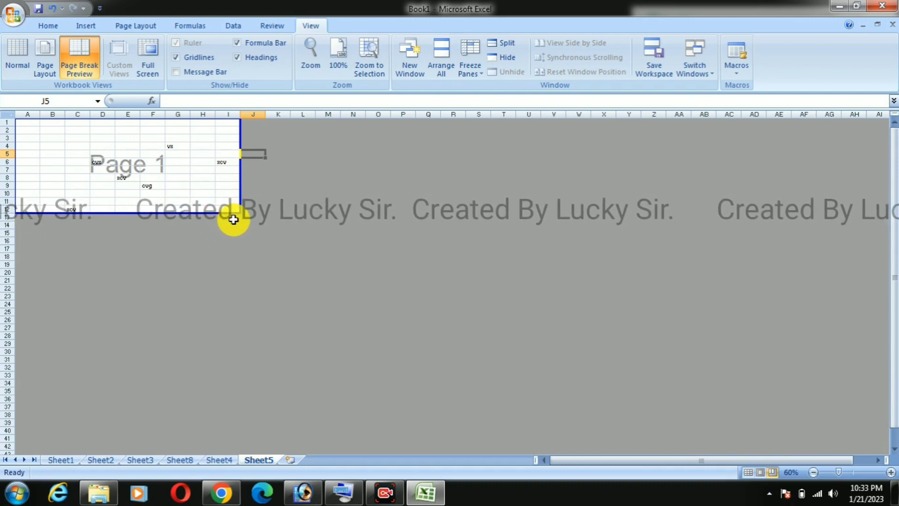
Extend Sheet5's print area from its corner, first to cell Y34 and further to cell AF44.
left_click_drag(265, 237, 693, 387)
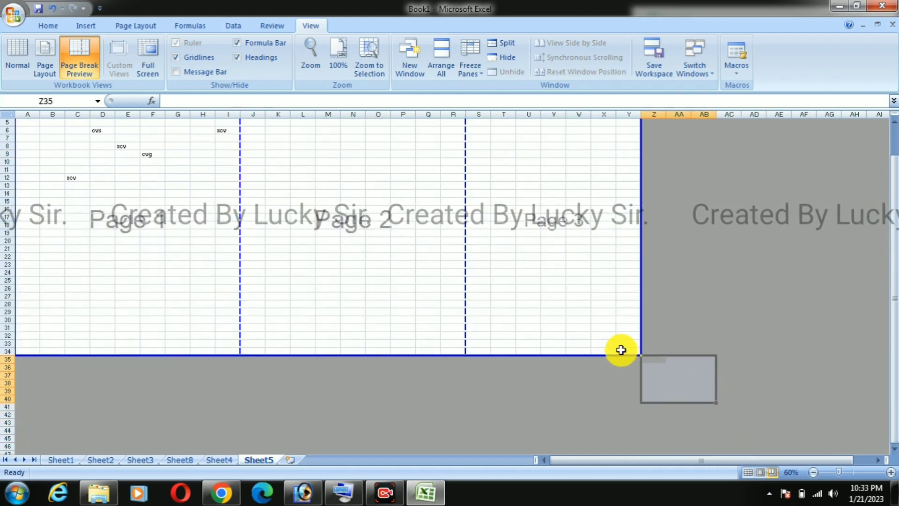
left_click(635, 352)
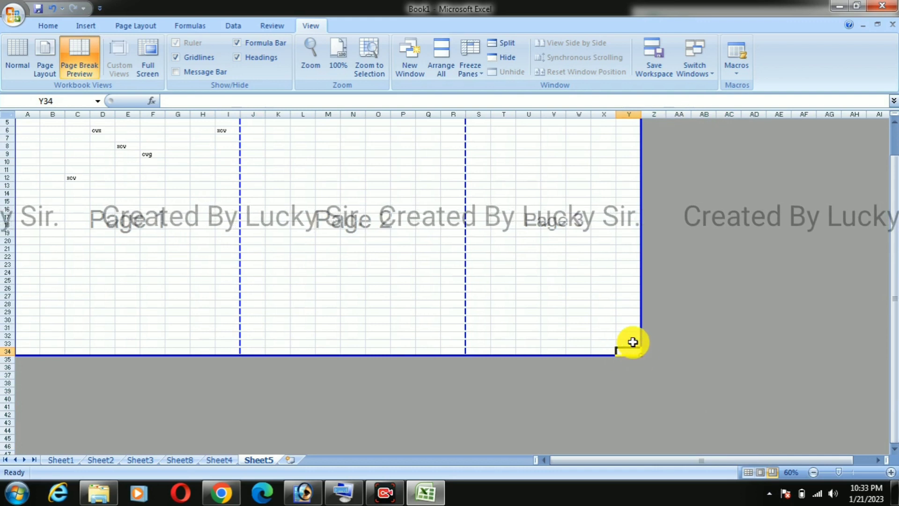
left_click(644, 320)
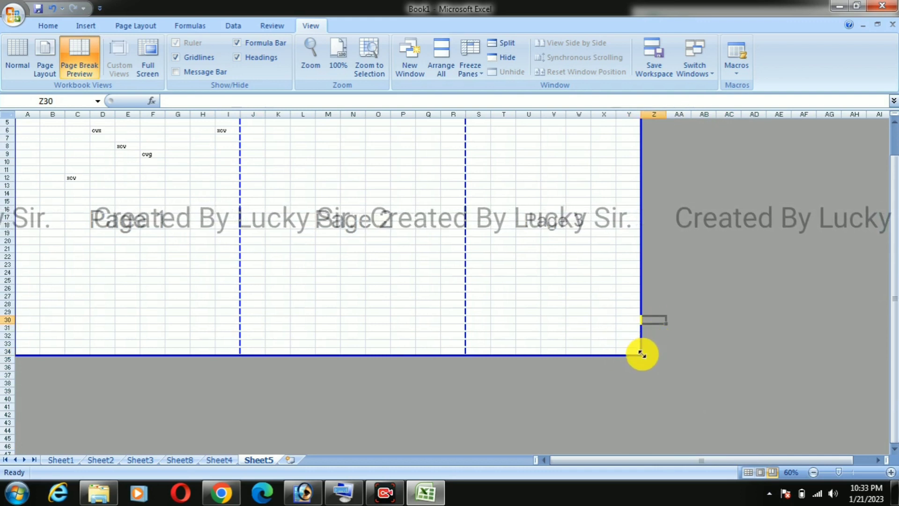
left_click_drag(642, 355, 825, 434)
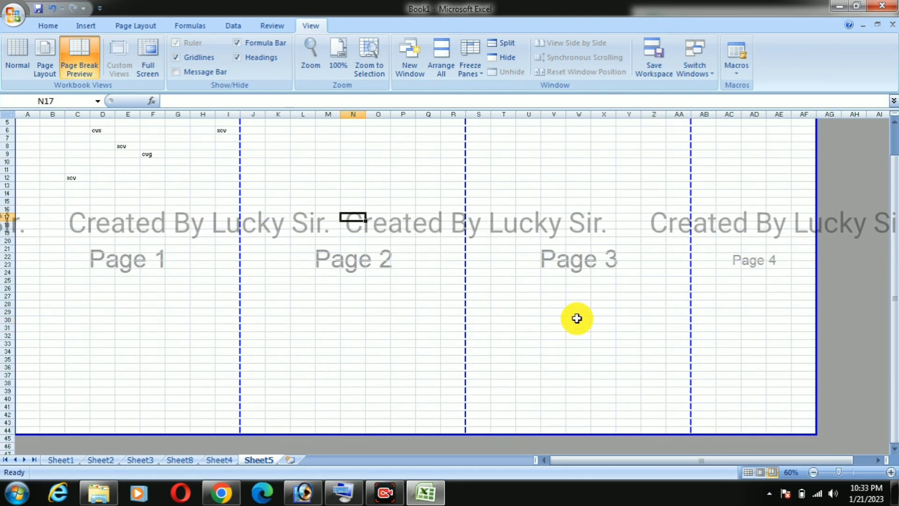
Return Sheet5 to Normal view, check its page-break lines and go back to Sheet4.
left_click(17, 59)
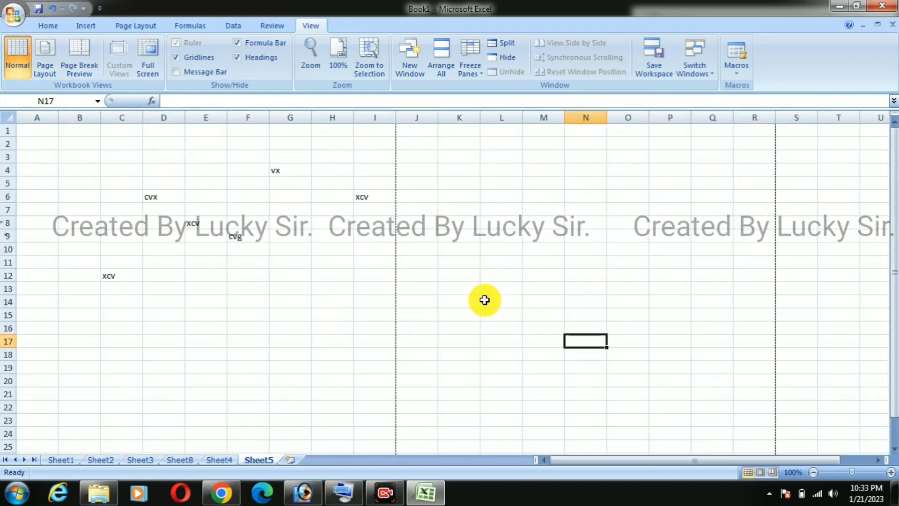
scroll(483, 299, "down", 5)
scroll(477, 299, "up", 5)
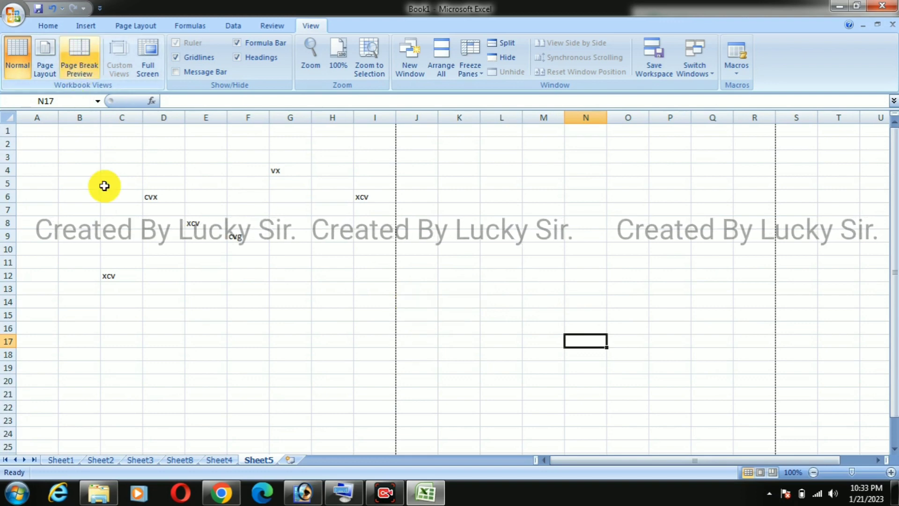
left_click(219, 460)
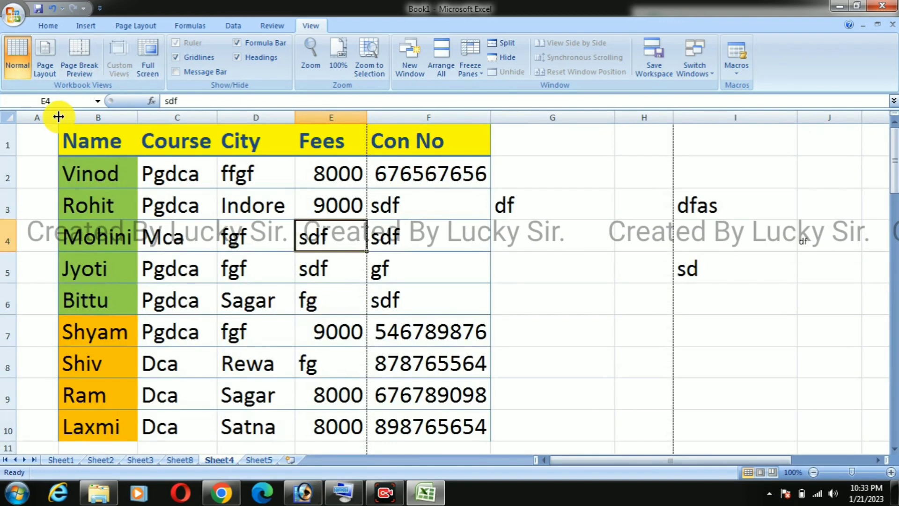
Show Sheet4 in Page Break Preview, examine how its tables are divided into pages, and return to Normal view.
left_click(71, 68)
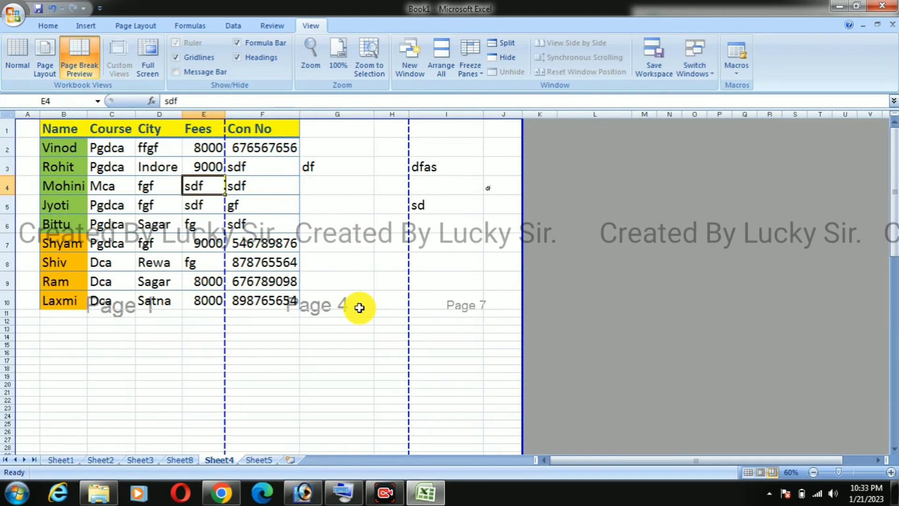
scroll(402, 305, "down", 11)
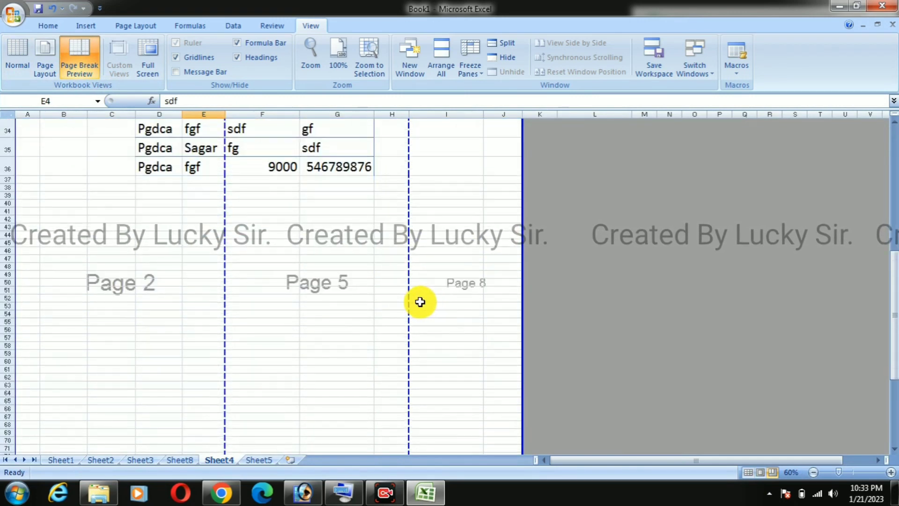
scroll(420, 302, "down", 10)
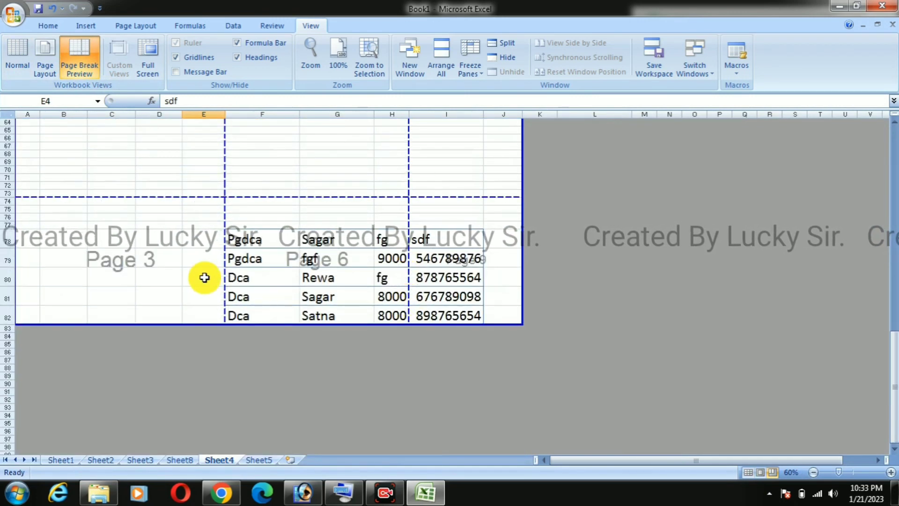
scroll(429, 278, "up", 20)
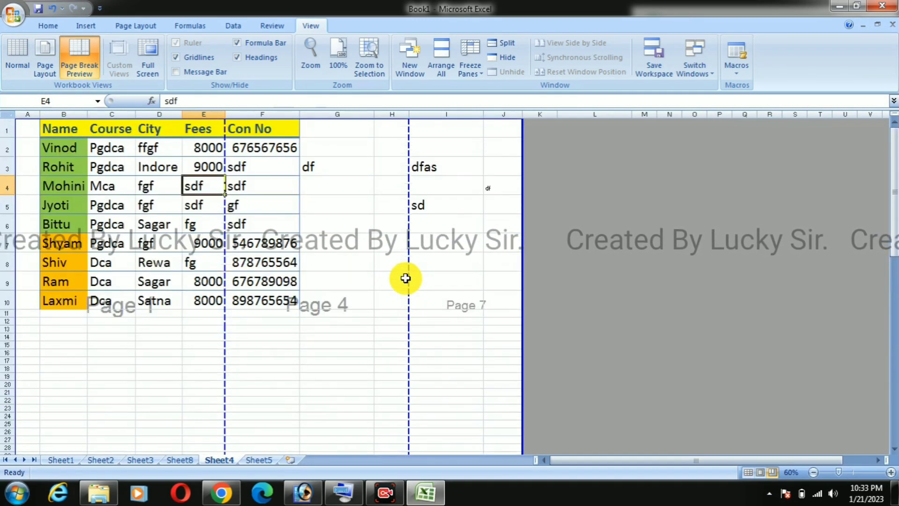
left_click(17, 54)
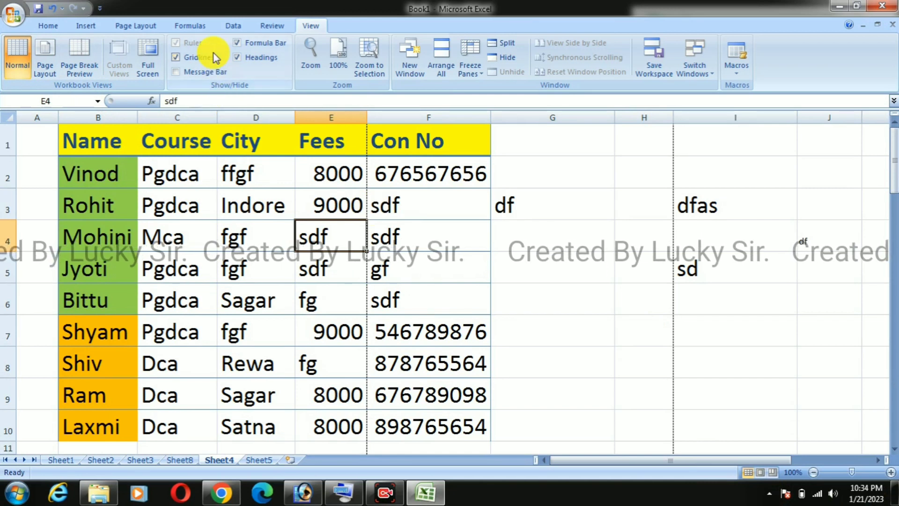
left_click(196, 27)
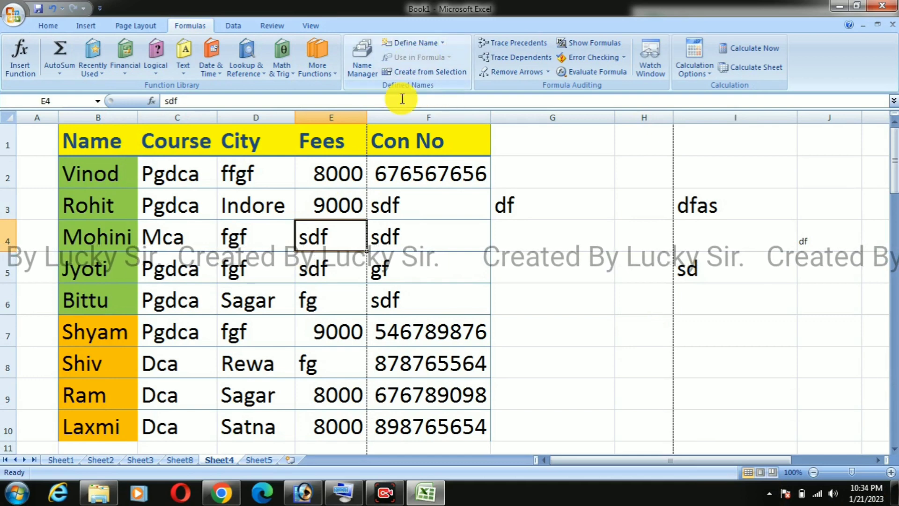
left_click(562, 220)
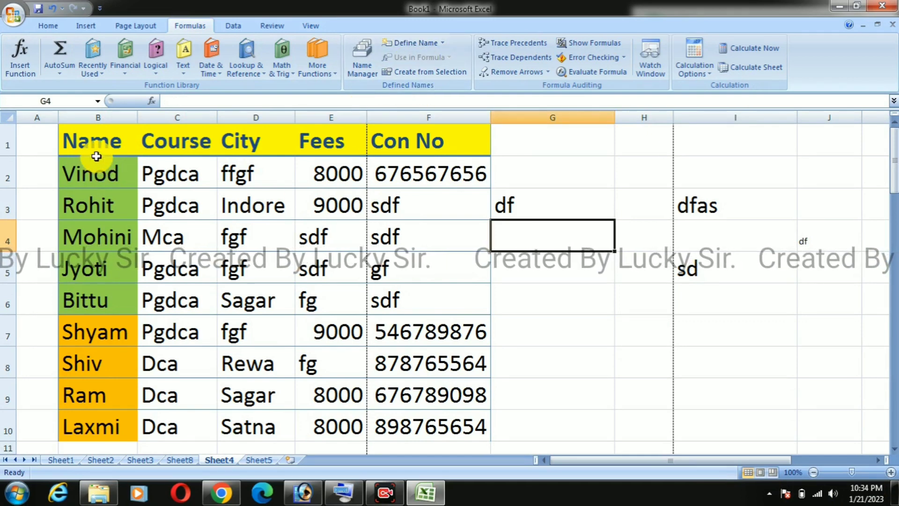
left_click_drag(94, 153, 438, 416)
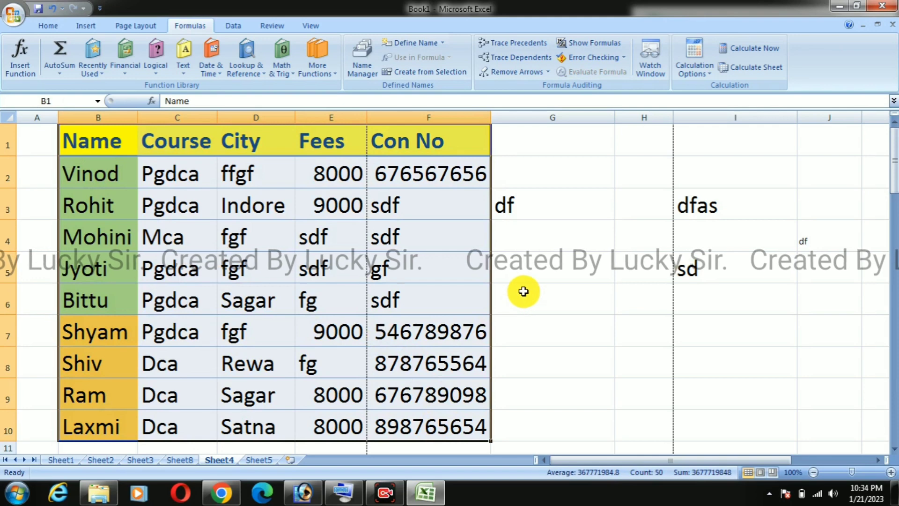
left_click(501, 264)
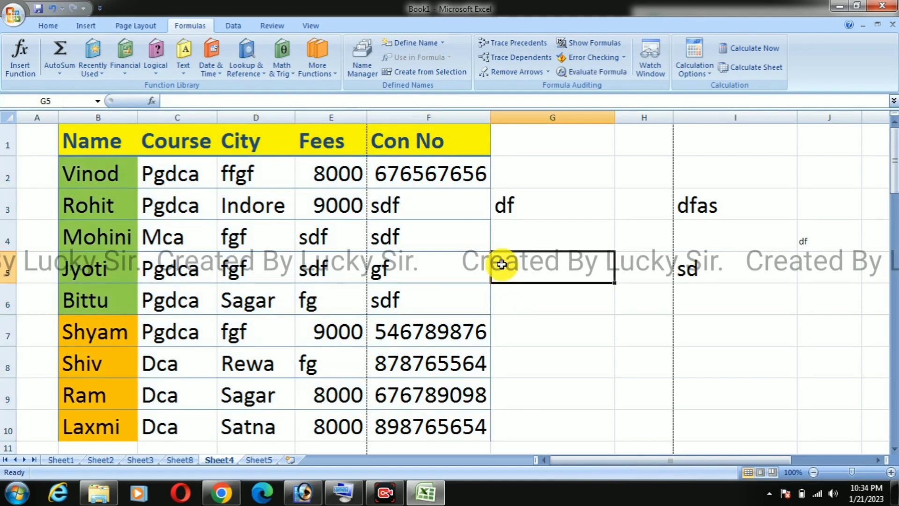
left_click(310, 25)
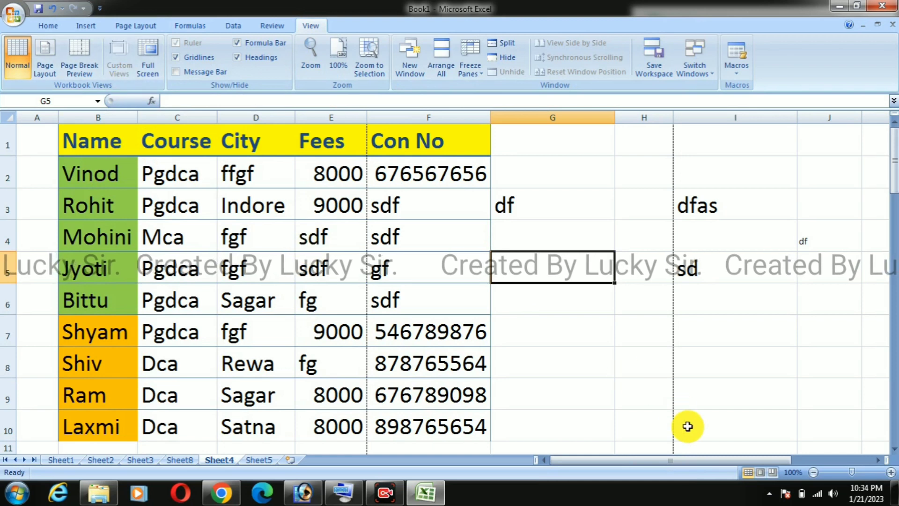
left_click(554, 331)
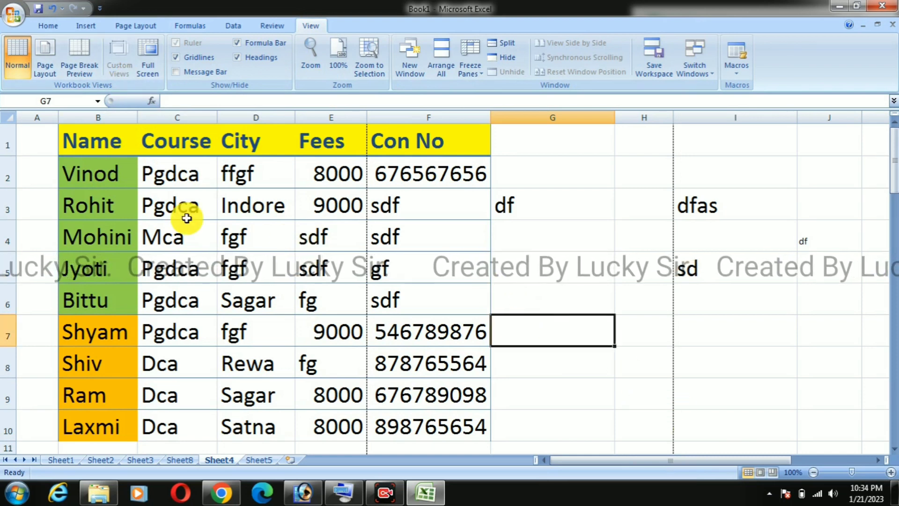
Examine Sheet4's separate data tables by selecting B1:F10, D32:G36 and F78:I82 in turn, and return to the first table.
left_click_drag(100, 148, 412, 411)
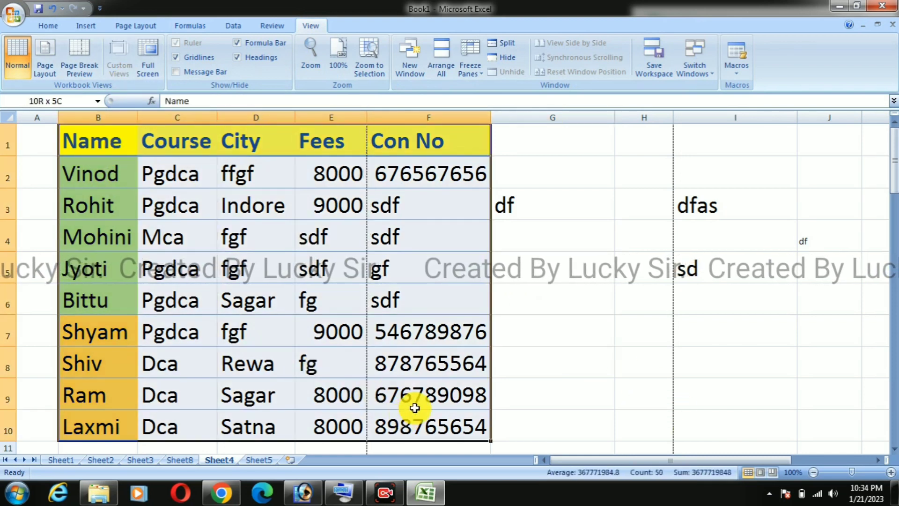
left_click(533, 286)
left_click_drag(70, 133, 438, 421)
scroll(436, 297, "down", 8)
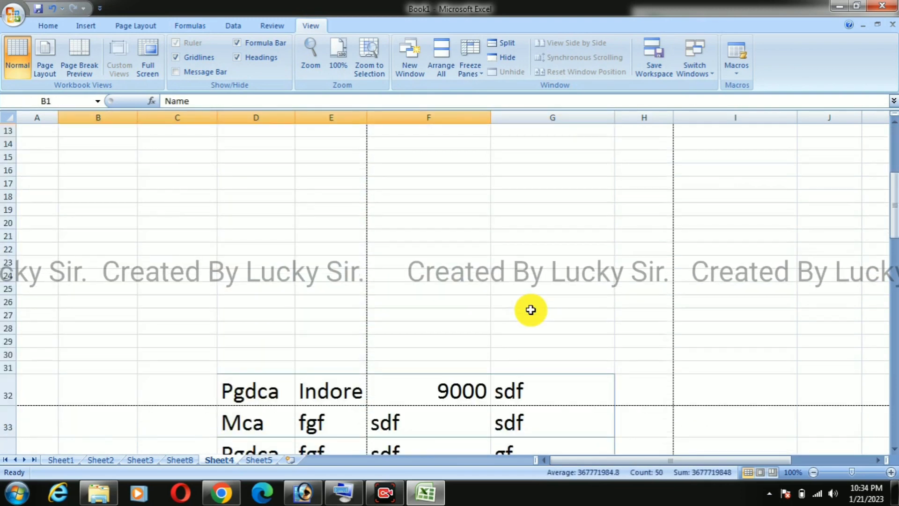
left_click_drag(252, 233, 571, 352)
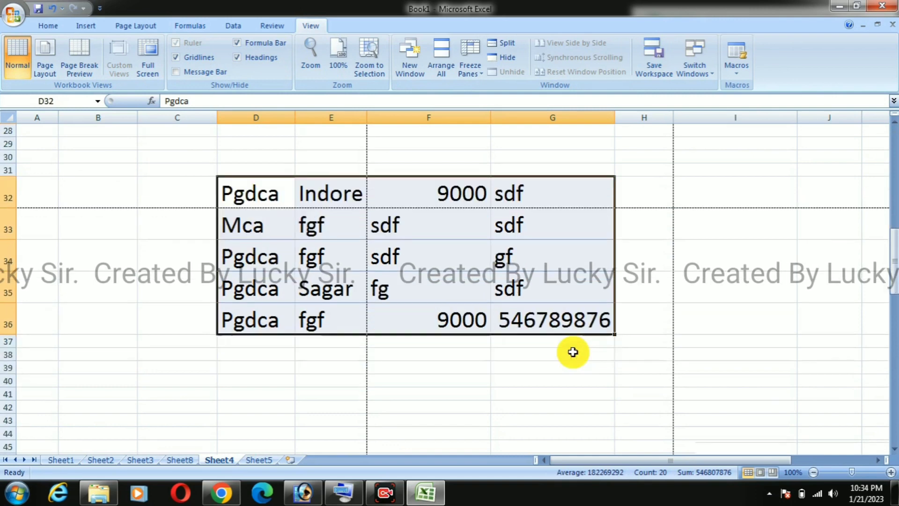
scroll(579, 356, "down", 14)
left_click_drag(391, 294, 726, 413)
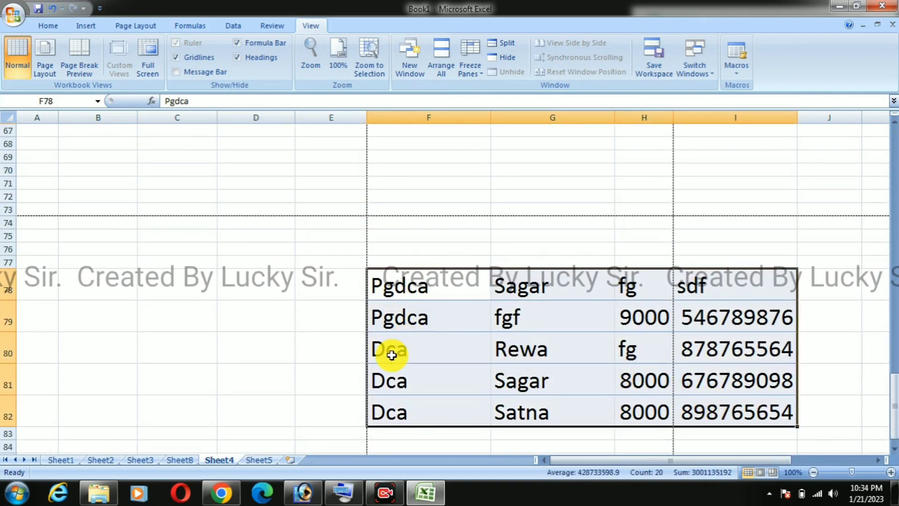
scroll(365, 280, "up", 20)
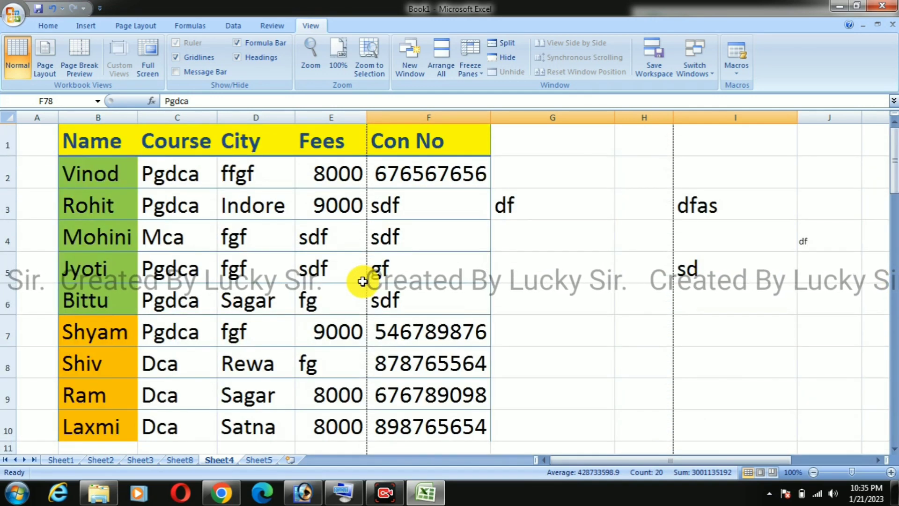
left_click_drag(89, 146, 428, 413)
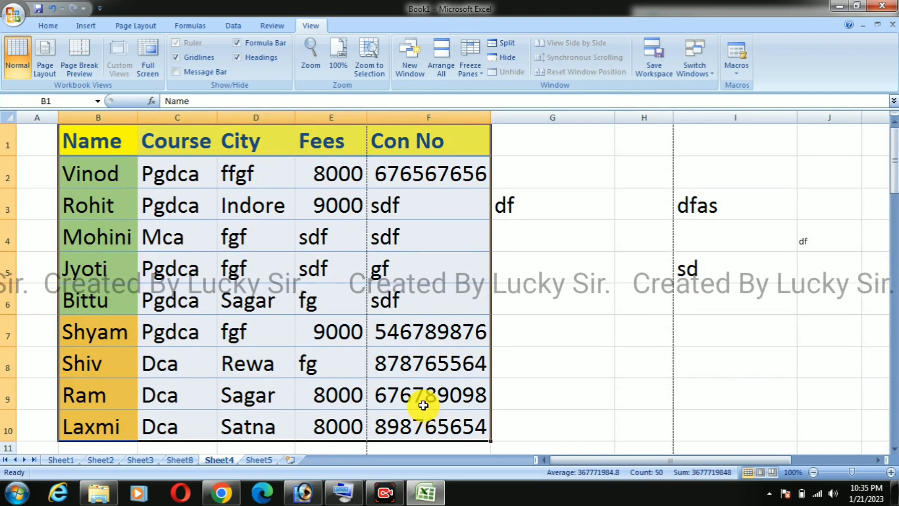
left_click(602, 341)
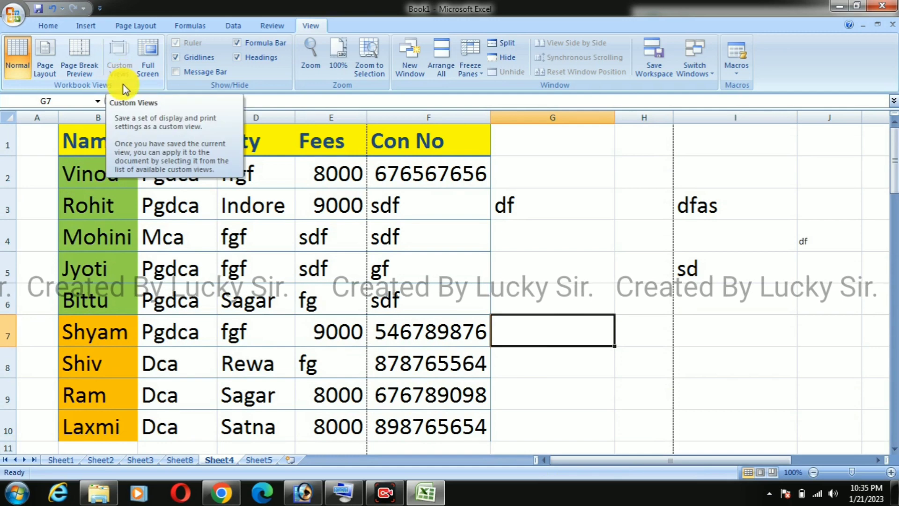
left_click_drag(160, 271, 281, 333)
left_click(425, 299)
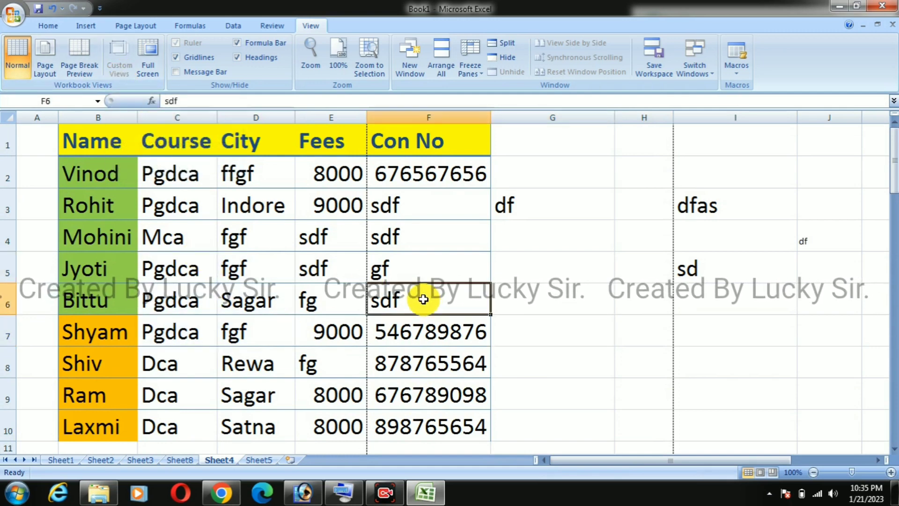
left_click_drag(100, 145, 474, 346)
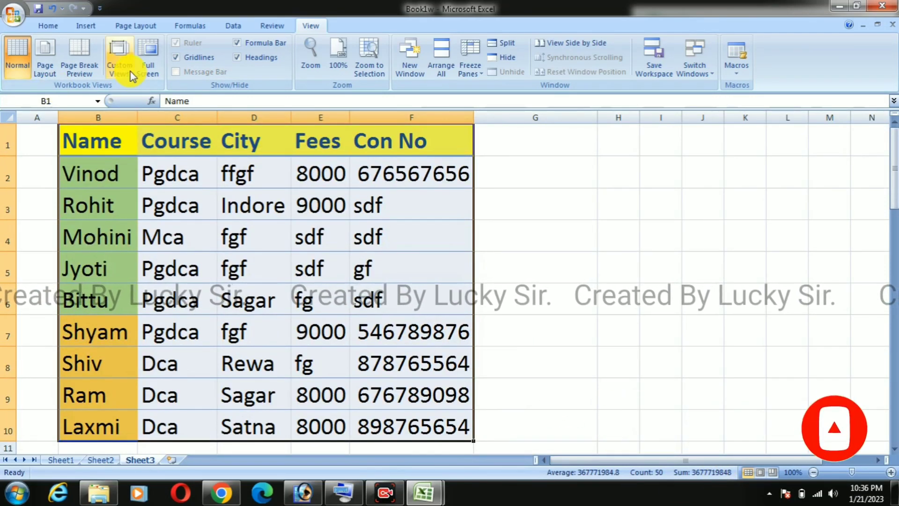
left_click(610, 276)
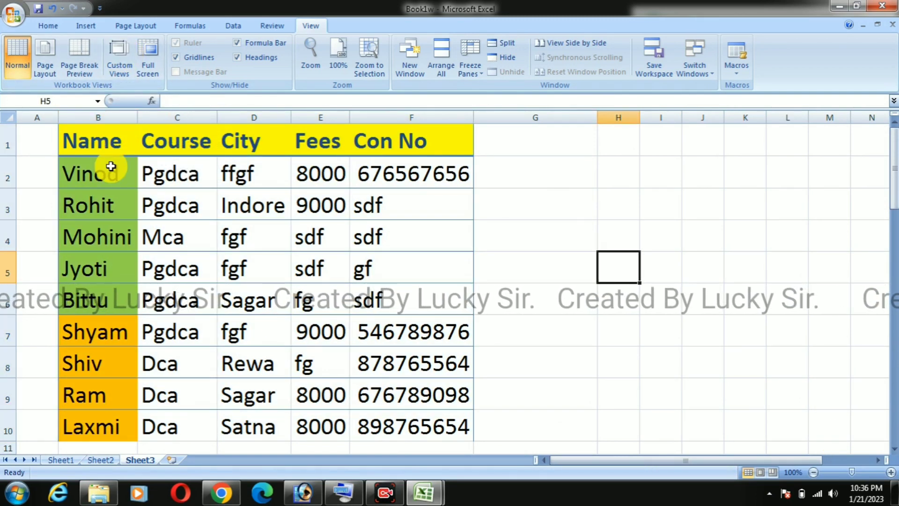
Select the table B1:F10 on Sheet3 and save it as a custom view named "table 1", keeping both include options enabled.
left_click_drag(101, 141, 393, 426)
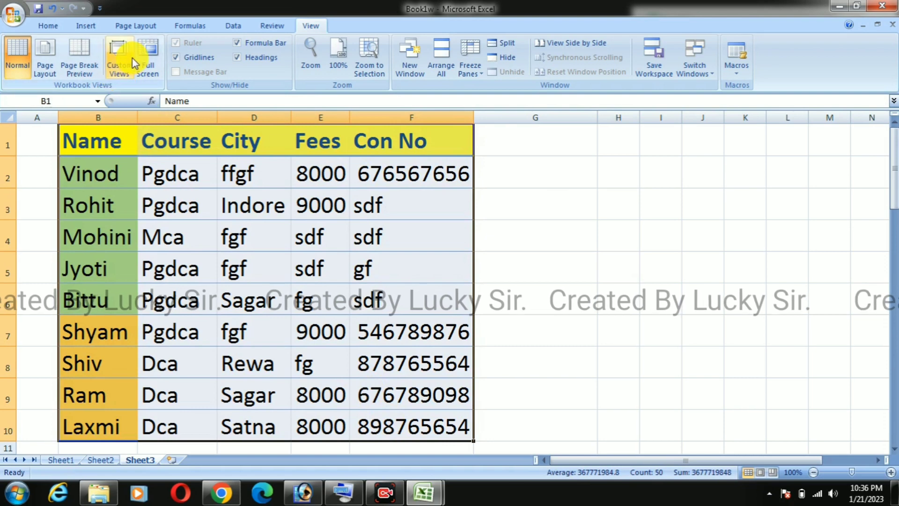
left_click(119, 65)
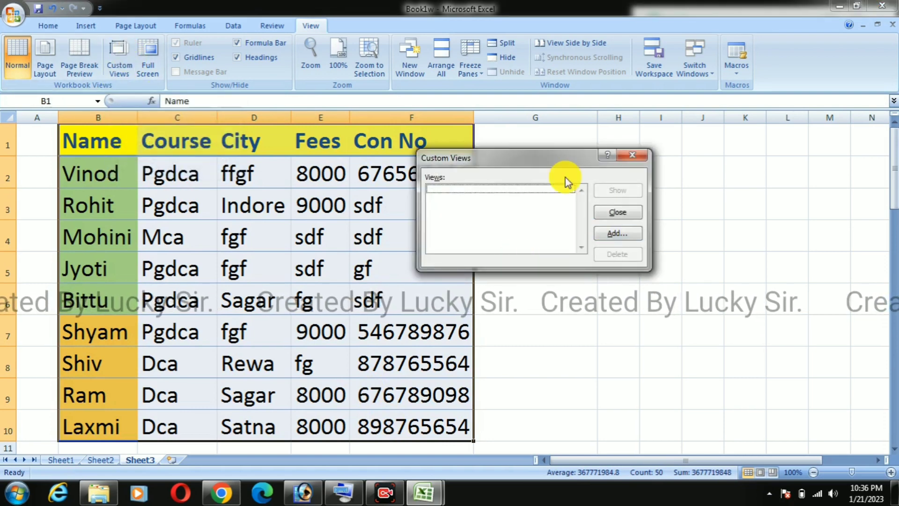
left_click_drag(543, 157, 621, 162)
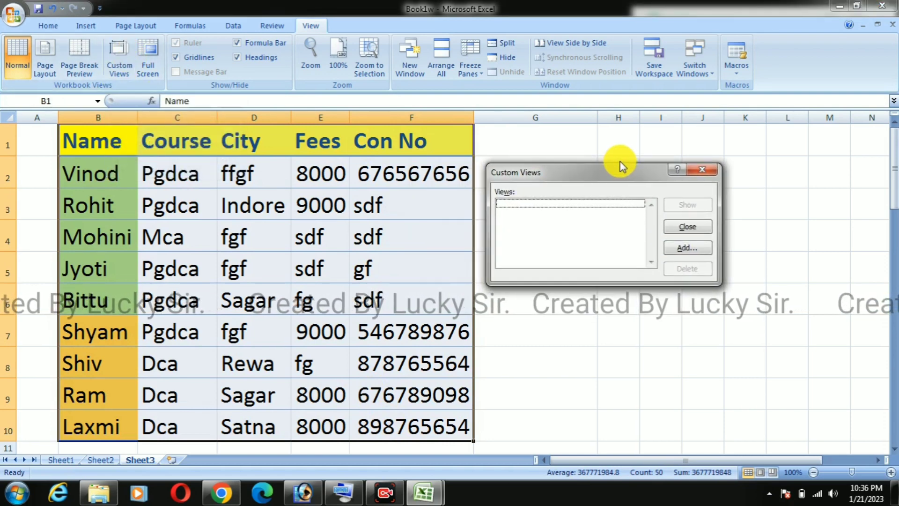
left_click(679, 248)
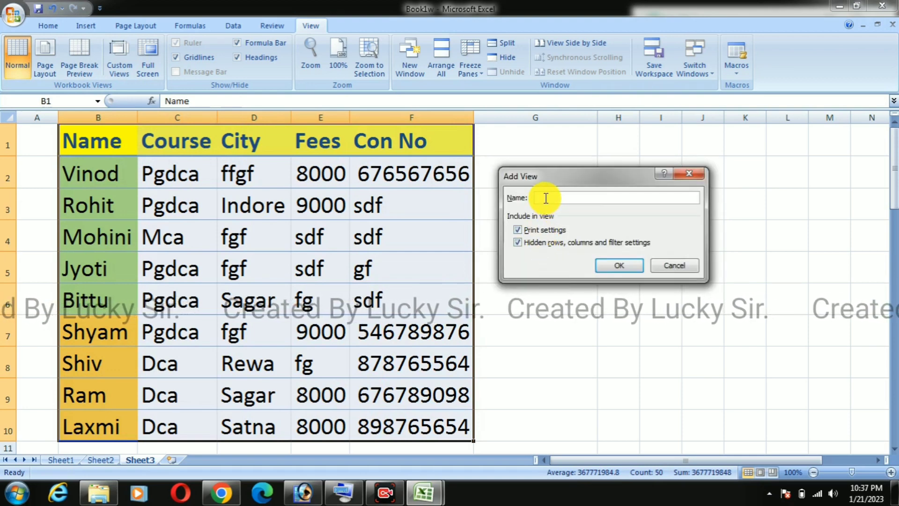
type("t")
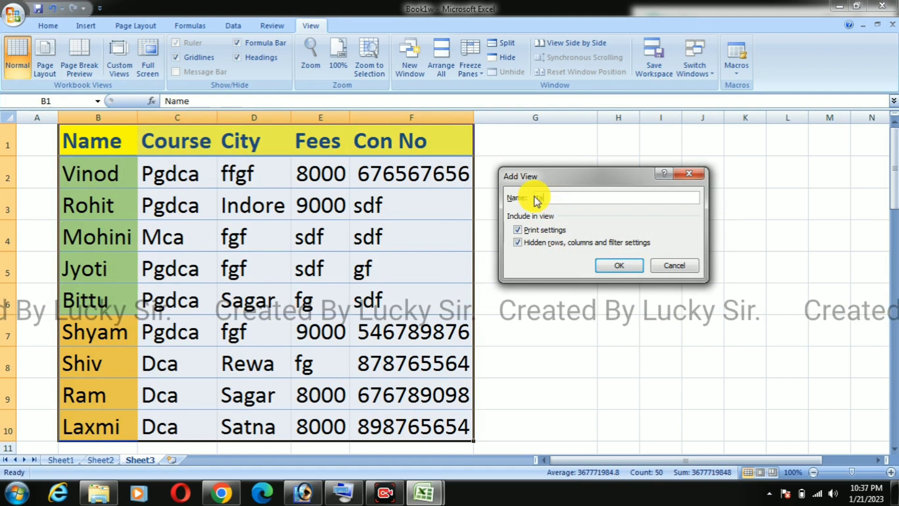
type("able")
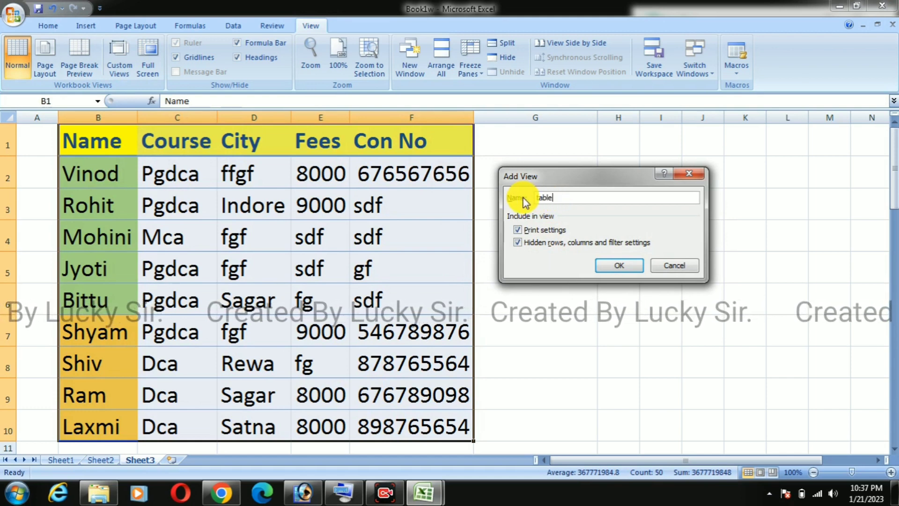
type(" 1")
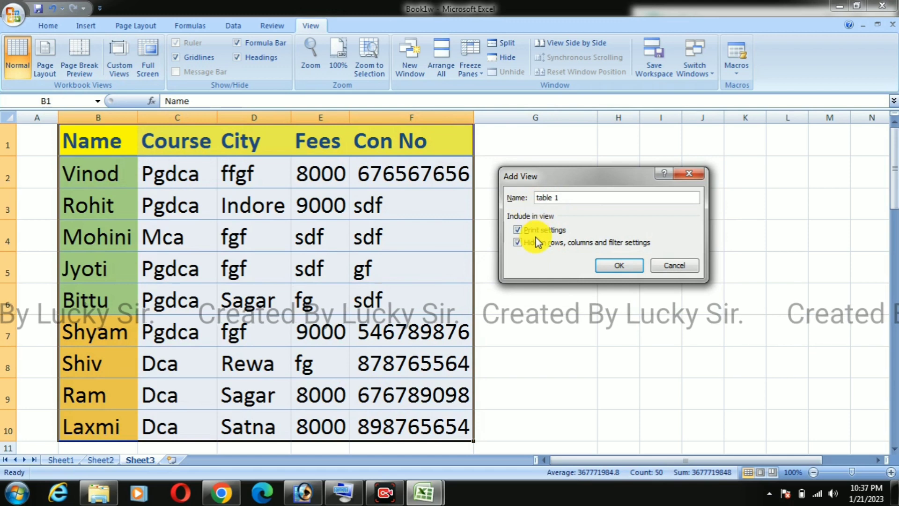
left_click(612, 268)
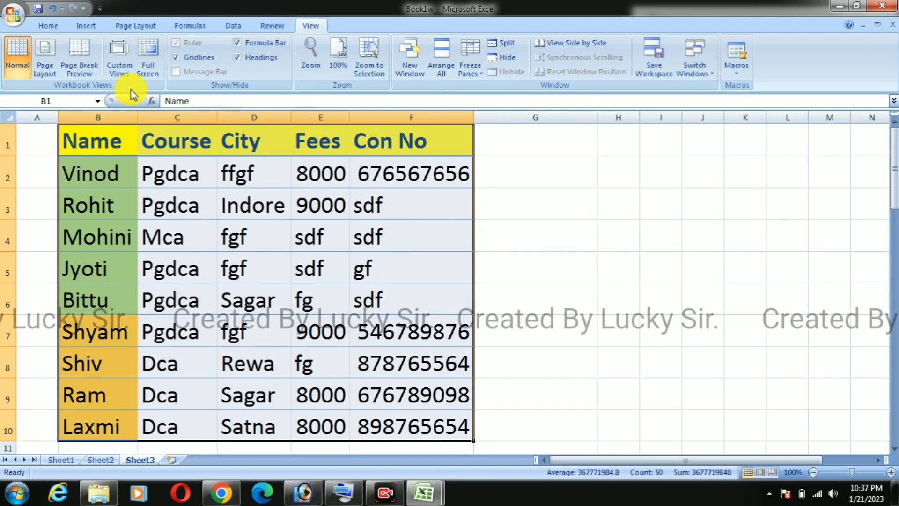
Select the second table D30:G34 on Sheet3 and save it as a custom view named "table2", keeping both include options enabled.
left_click(586, 262)
scroll(518, 315, "down", 8)
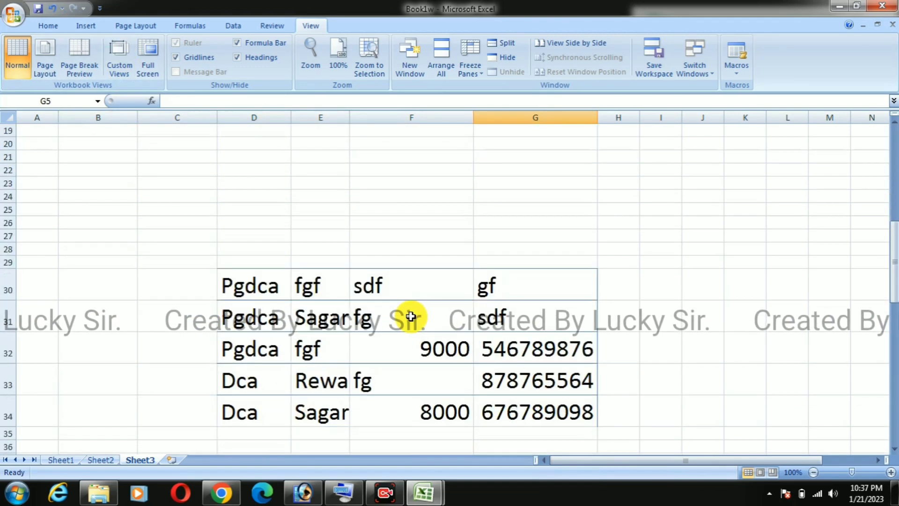
left_click_drag(257, 201, 538, 331)
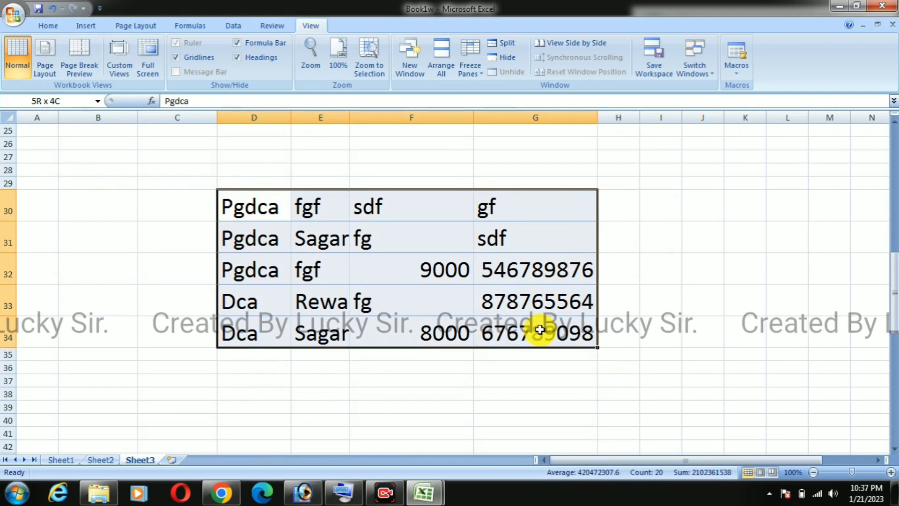
left_click(117, 55)
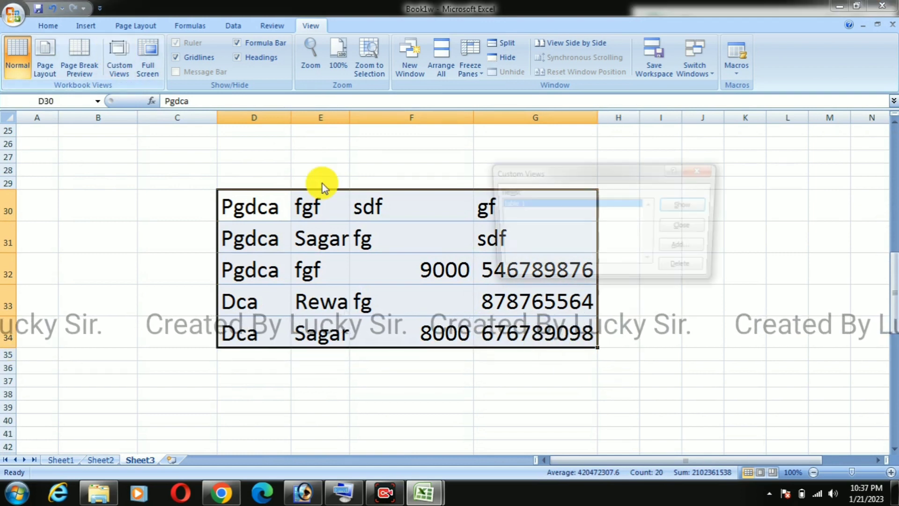
left_click(674, 253)
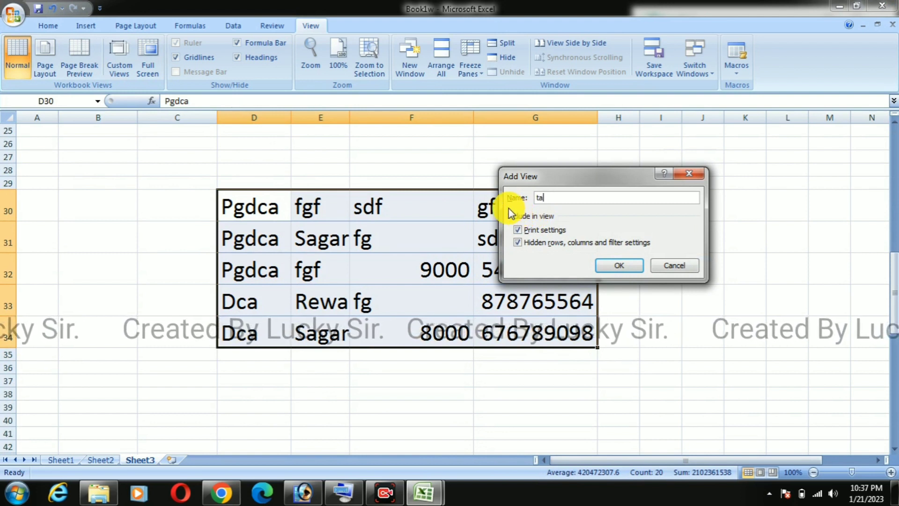
type("table")
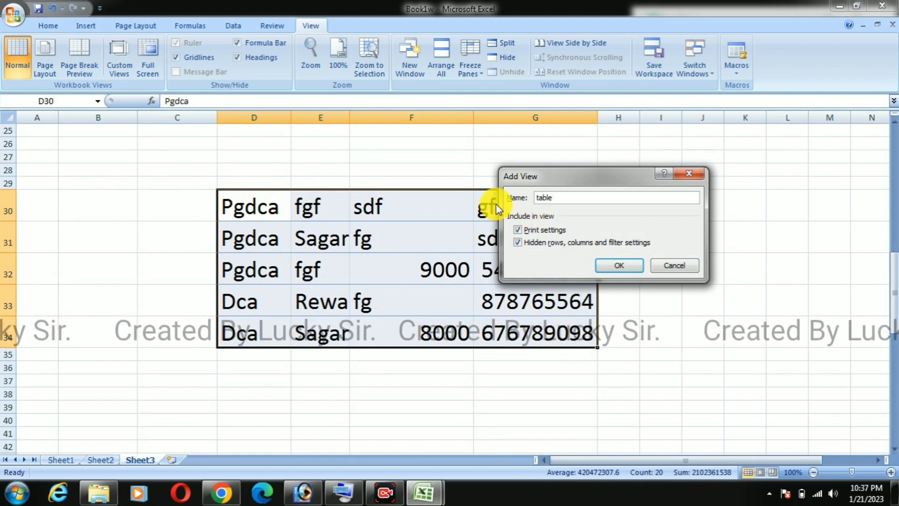
type("2")
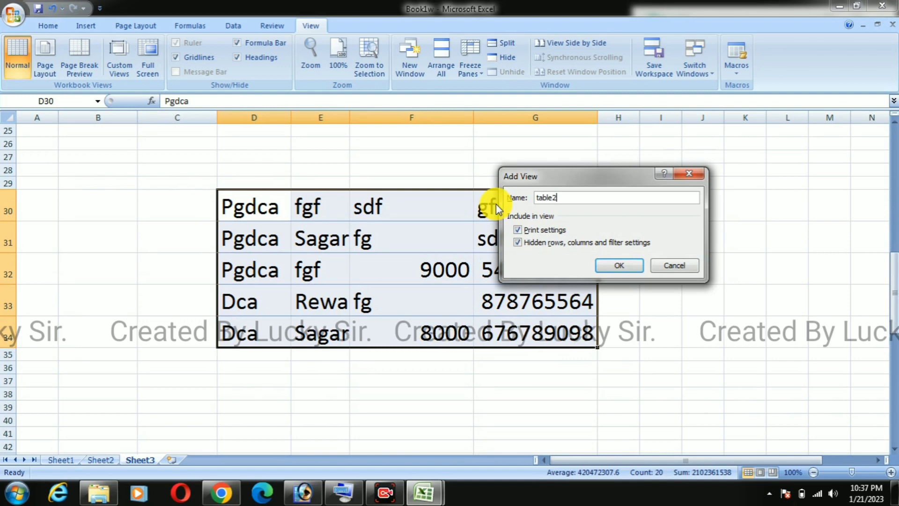
left_click(635, 270)
left_click(660, 234)
Select the third table C56:F61 on Sheet3 and save it as a custom view named "table 3", keeping both include options enabled.
scroll(435, 244, "down", 4)
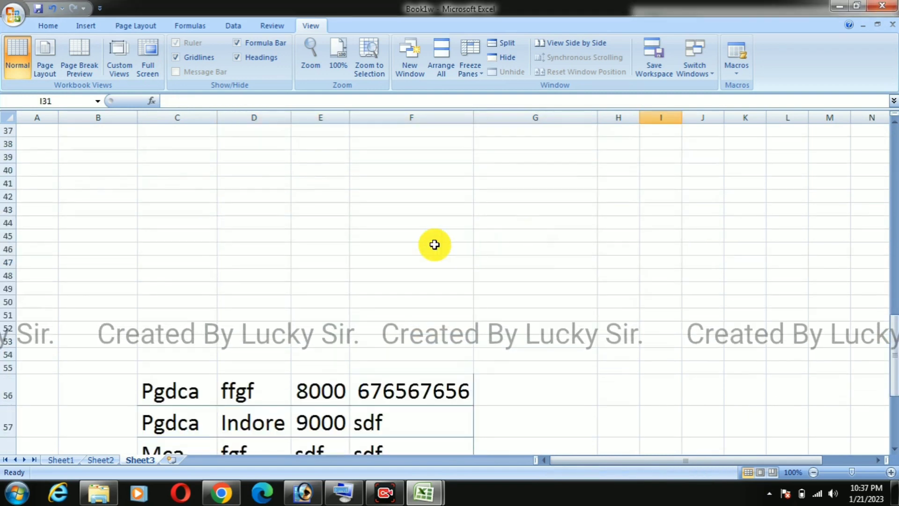
scroll(434, 245, "down", 6)
left_click_drag(175, 155, 440, 316)
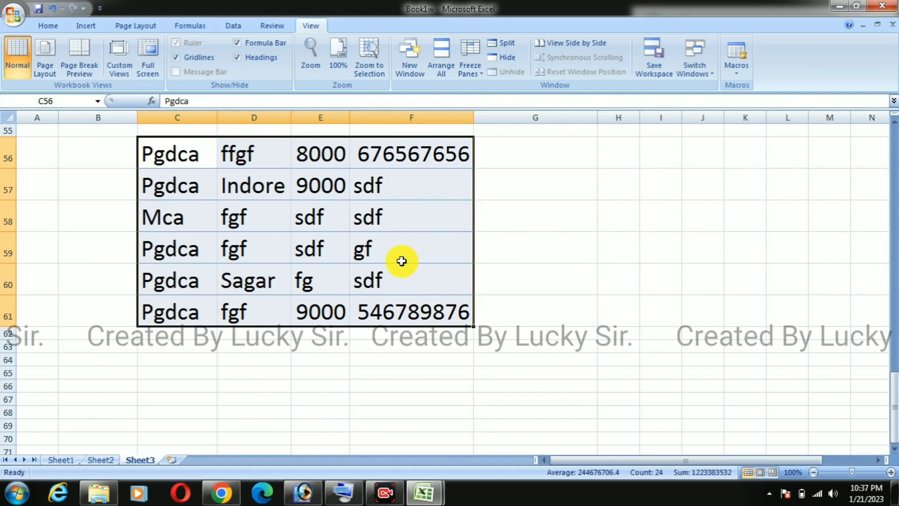
left_click(112, 68)
left_click(684, 250)
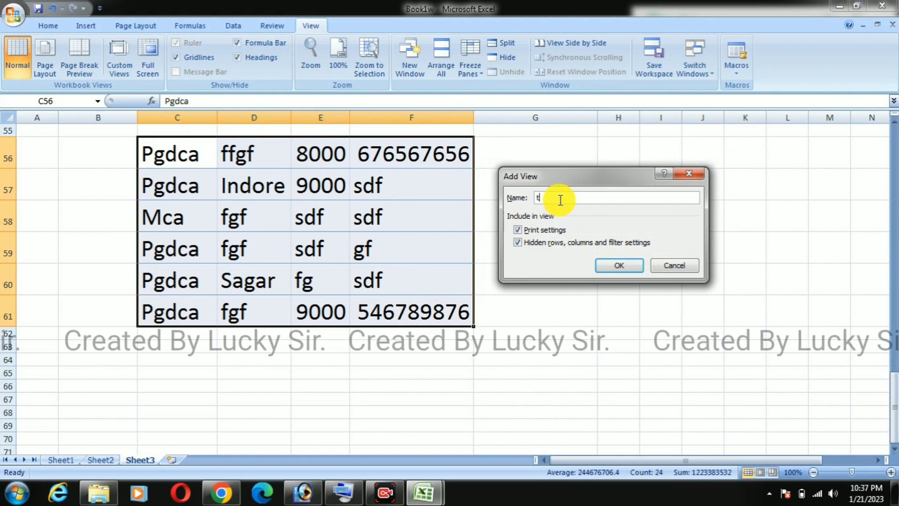
type("table")
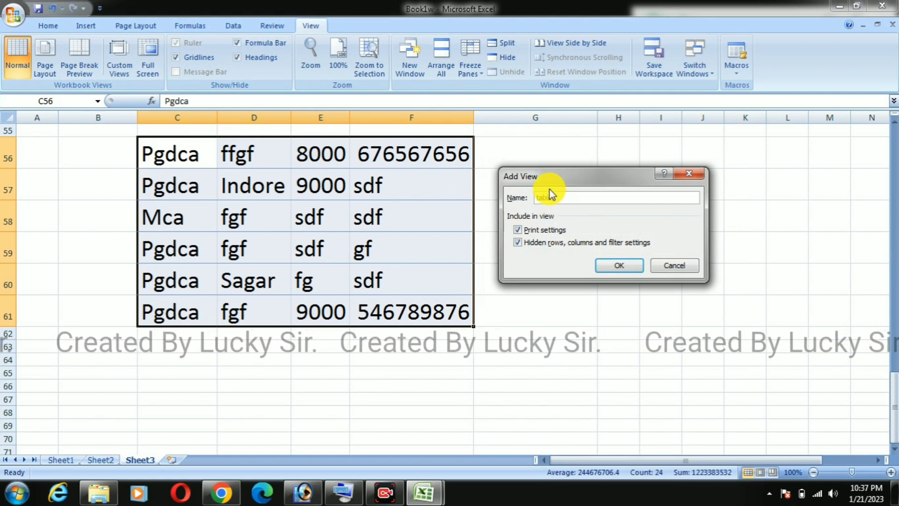
type(" 1")
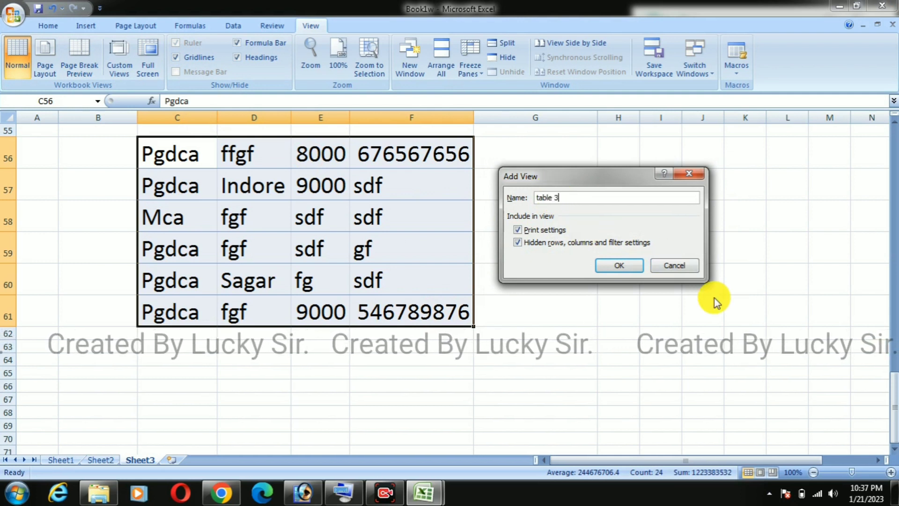
left_click(627, 265)
left_click(565, 300)
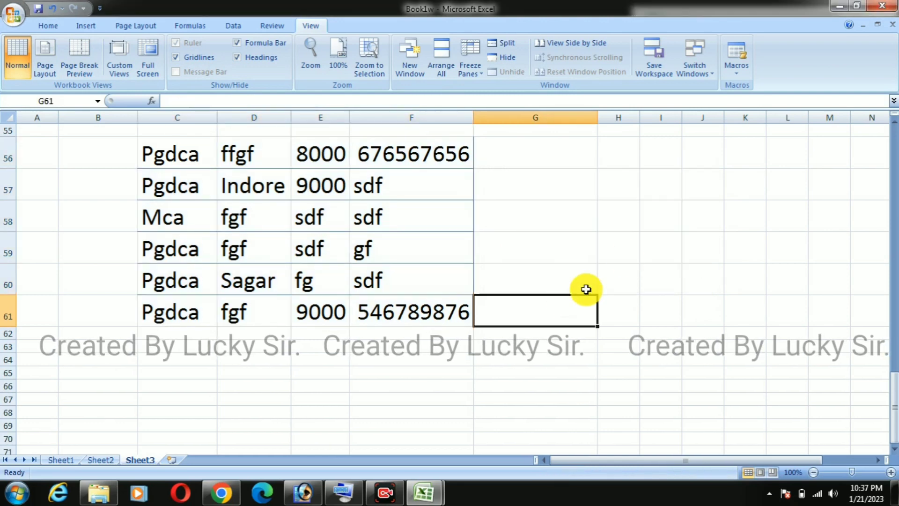
Go to the empty cell F99 far below the tables and show the saved custom view "table 1".
scroll(629, 248, "up", 13)
scroll(629, 252, "down", 20)
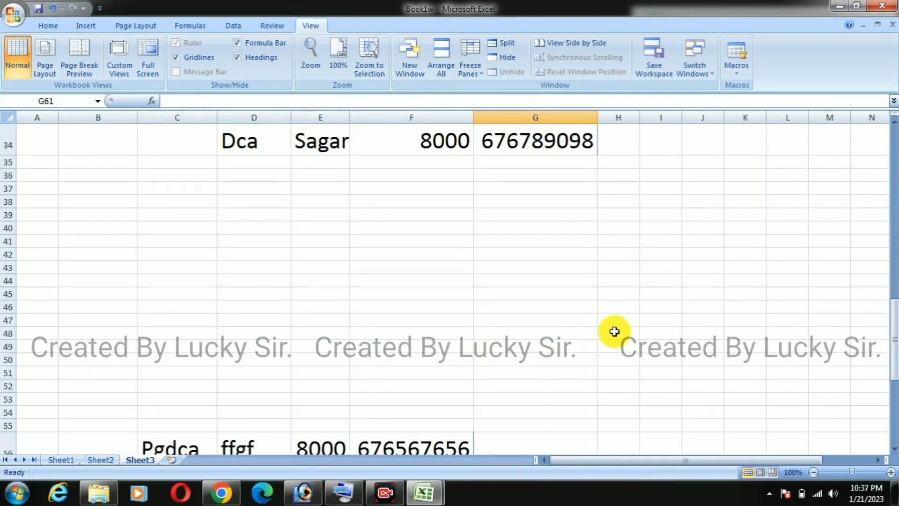
left_click(363, 210)
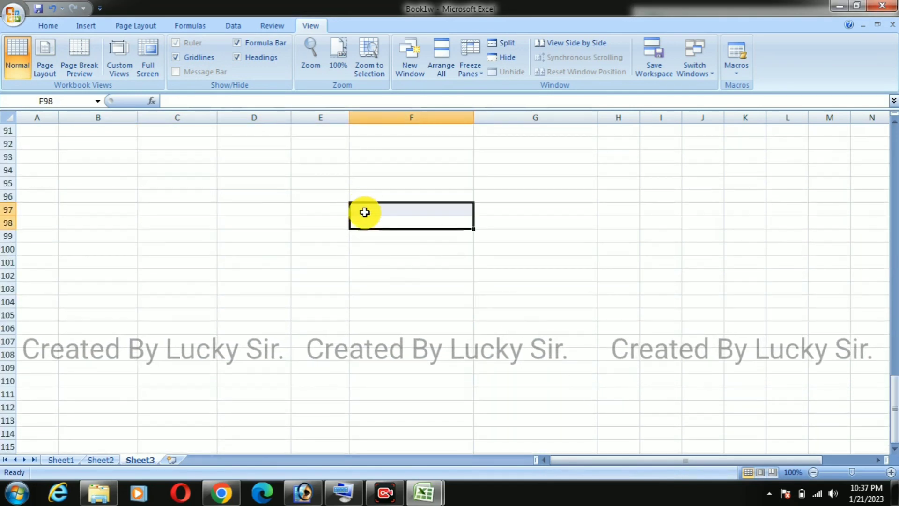
left_click(372, 237)
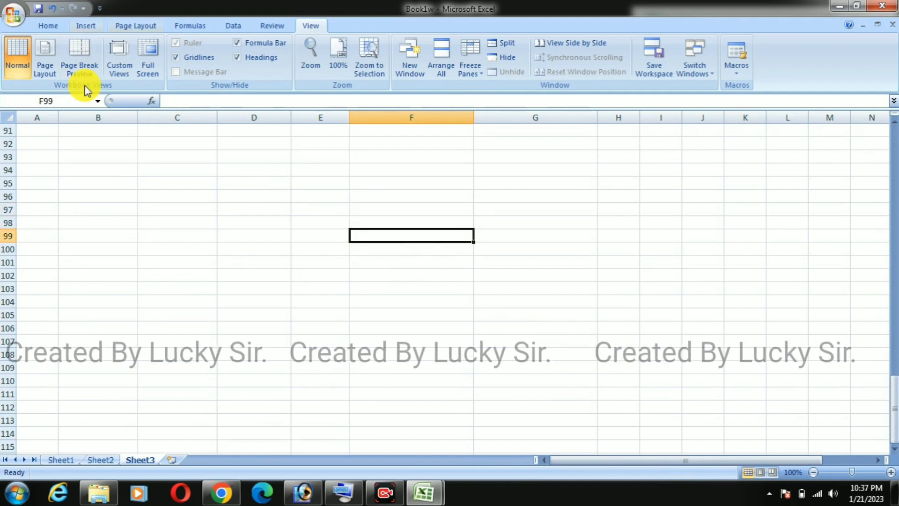
left_click(116, 60)
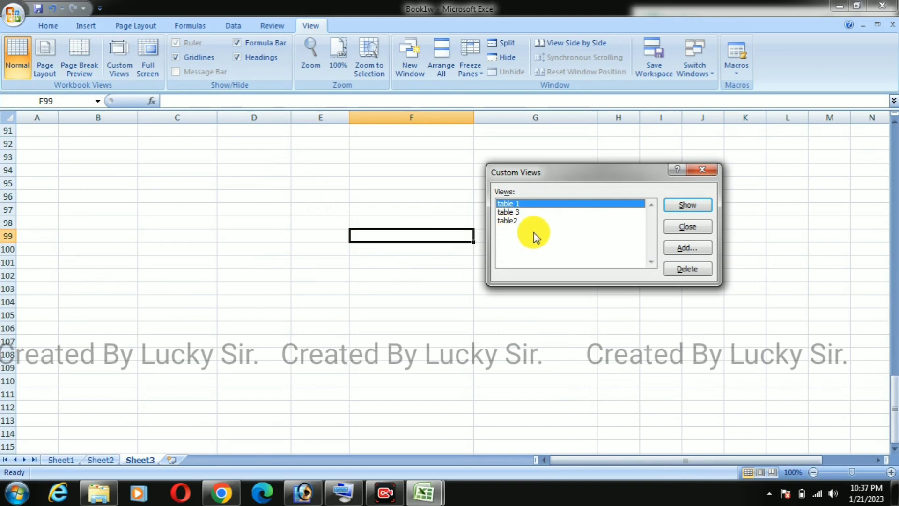
left_click(514, 204)
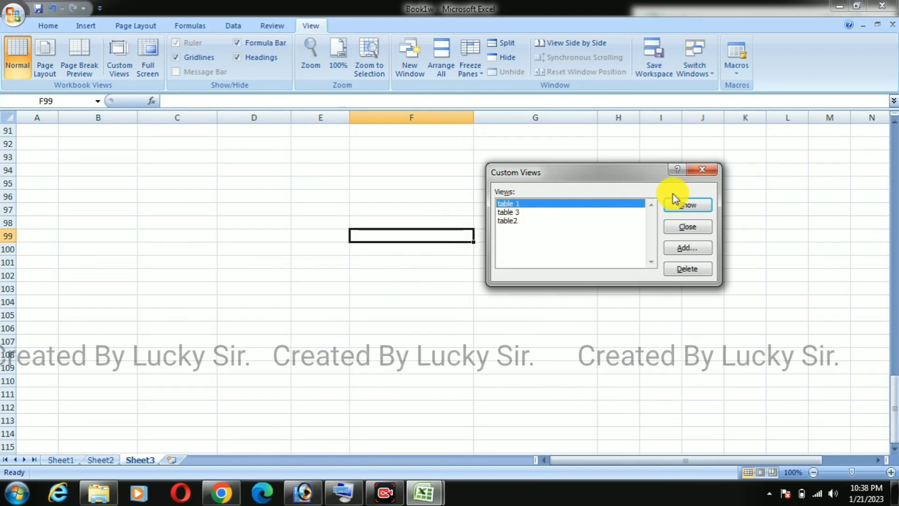
left_click(687, 205)
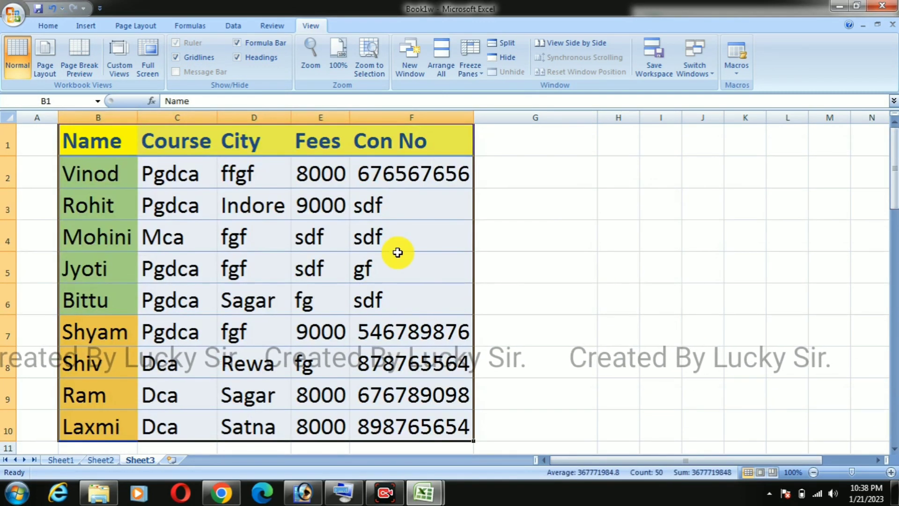
Show the custom views "table 3" and "table2" in turn, and return to the first table with cell G5 selected.
left_click(118, 52)
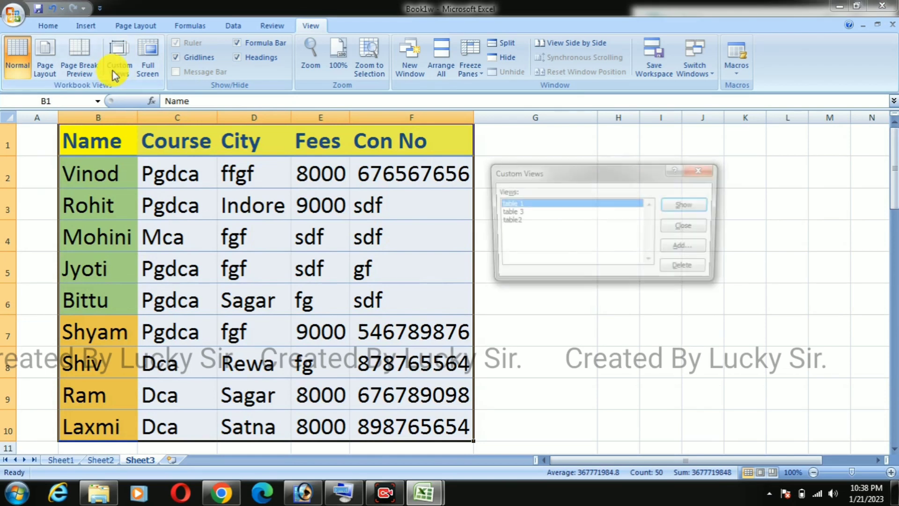
left_click(519, 212)
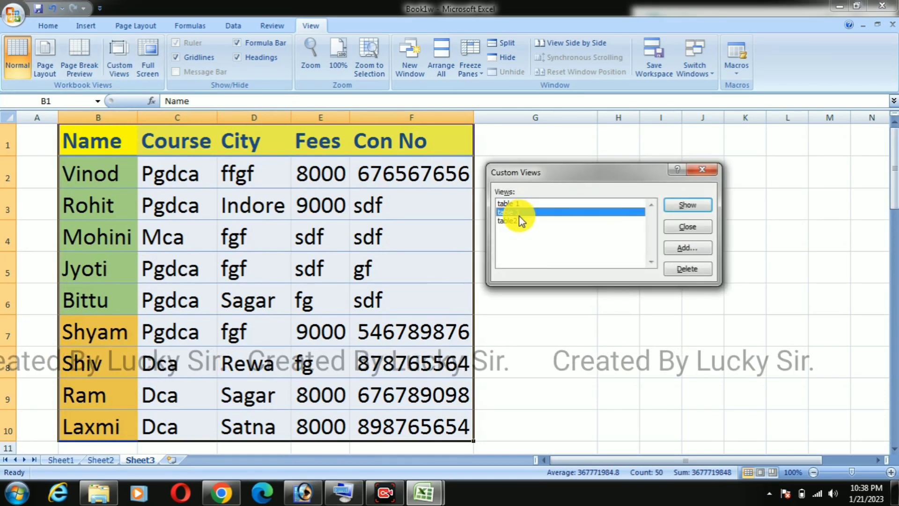
left_click(688, 205)
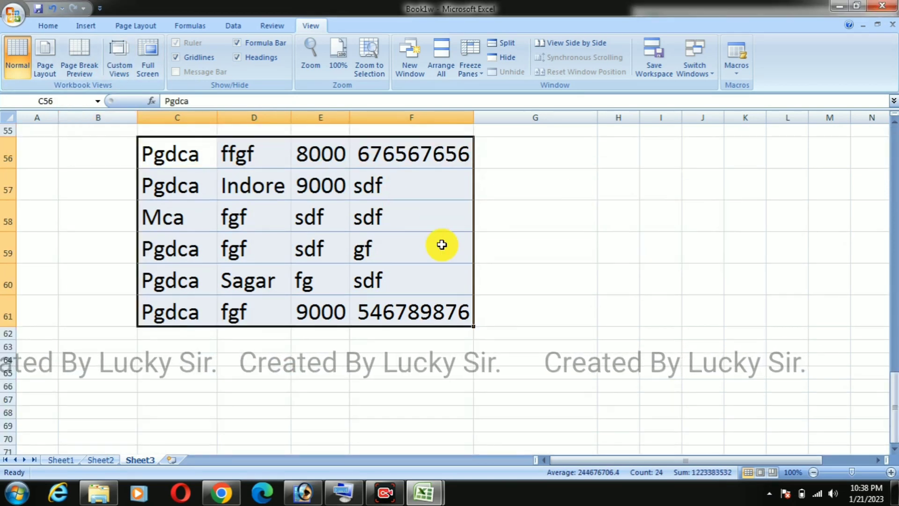
left_click(120, 66)
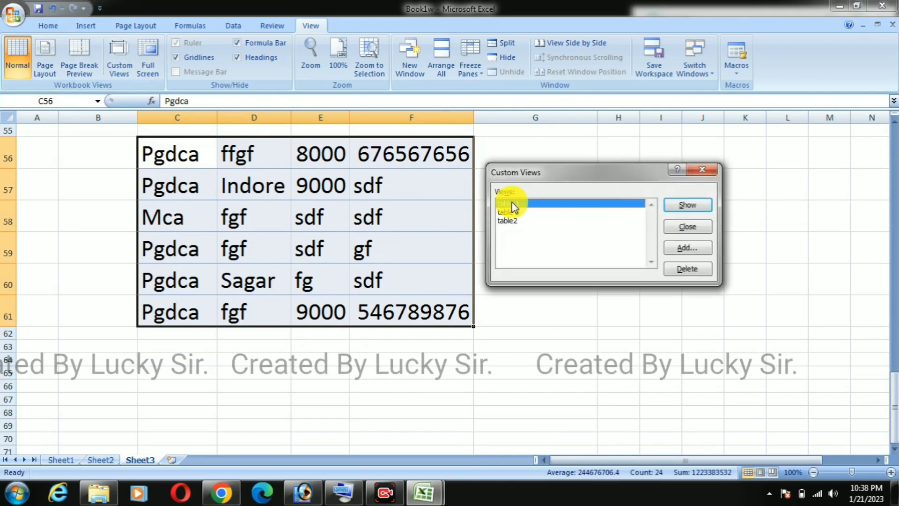
left_click(516, 221)
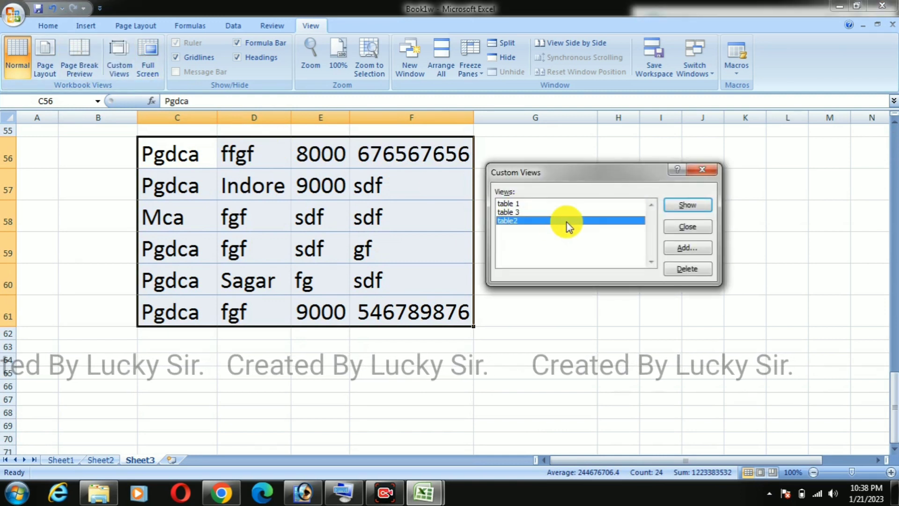
left_click(679, 210)
left_click(667, 173)
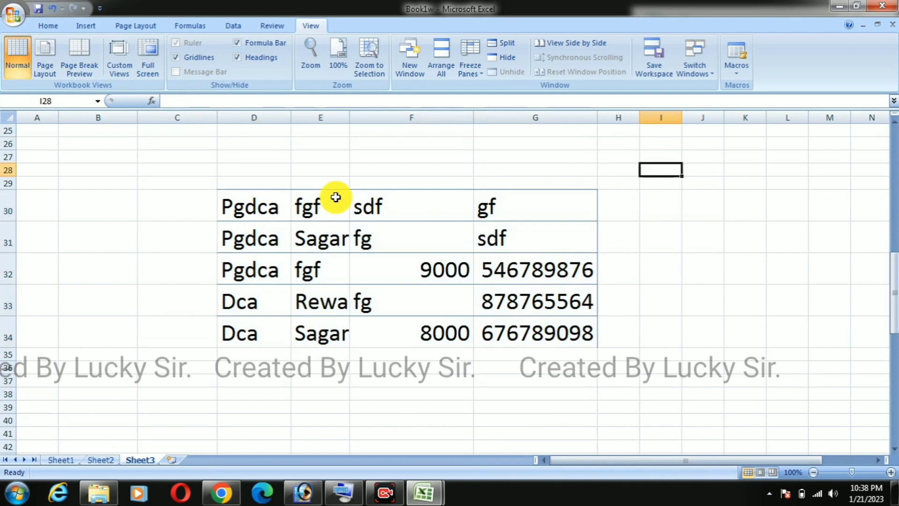
scroll(215, 189, "up", 8)
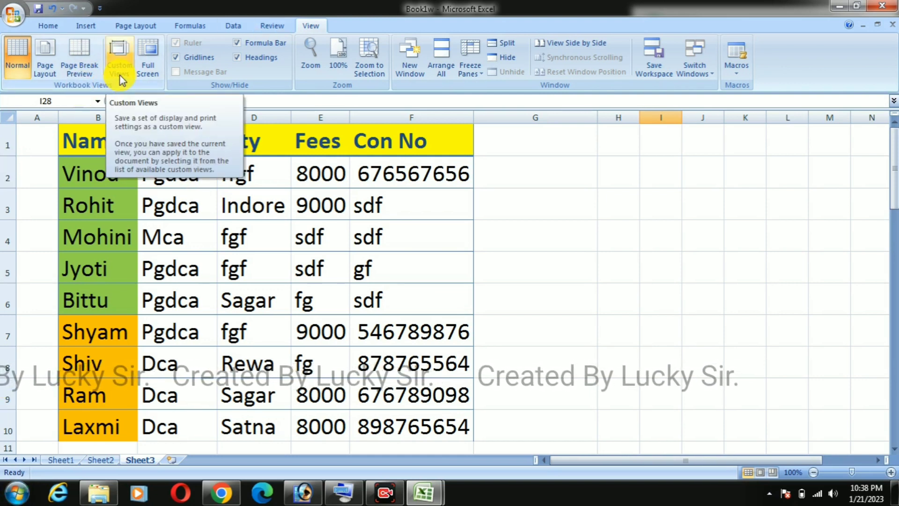
left_click(483, 267)
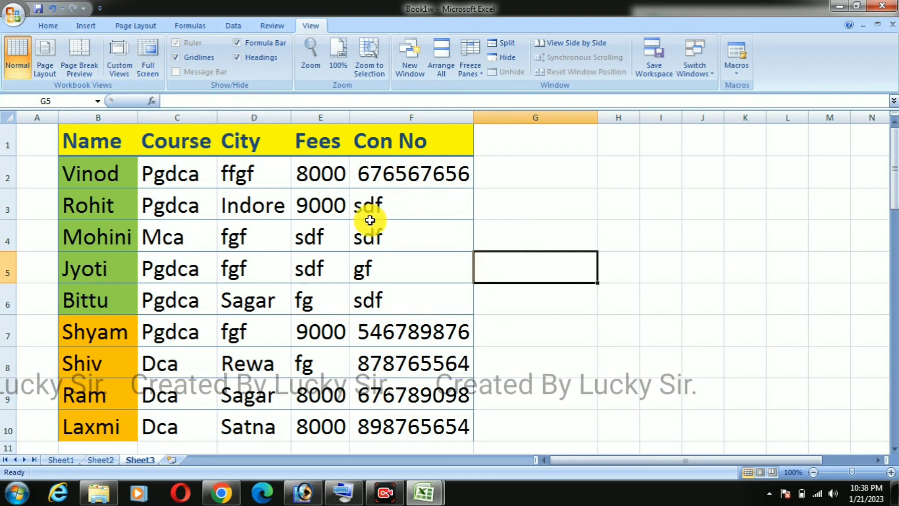
Show Sheet3 in Full Screen view, look through its tables, and return to the regular window.
left_click(153, 75)
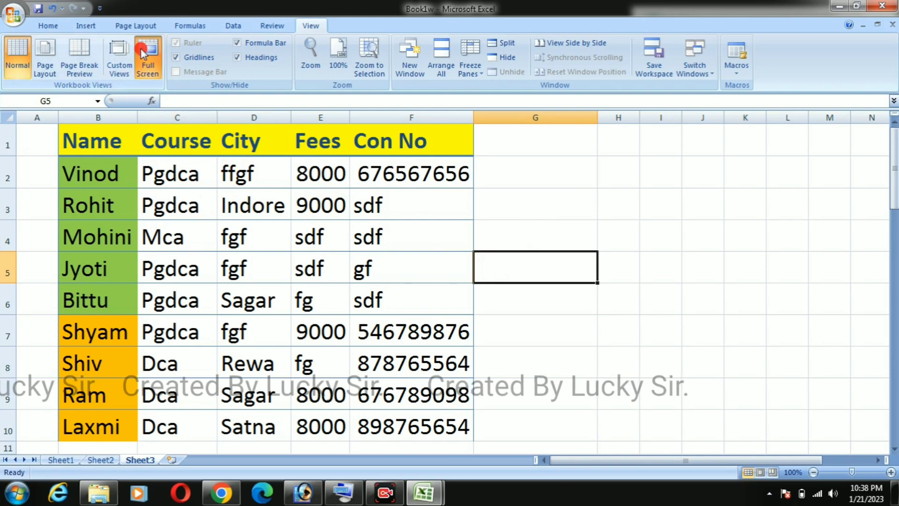
scroll(459, 254, "down", 1)
scroll(459, 254, "up", 1)
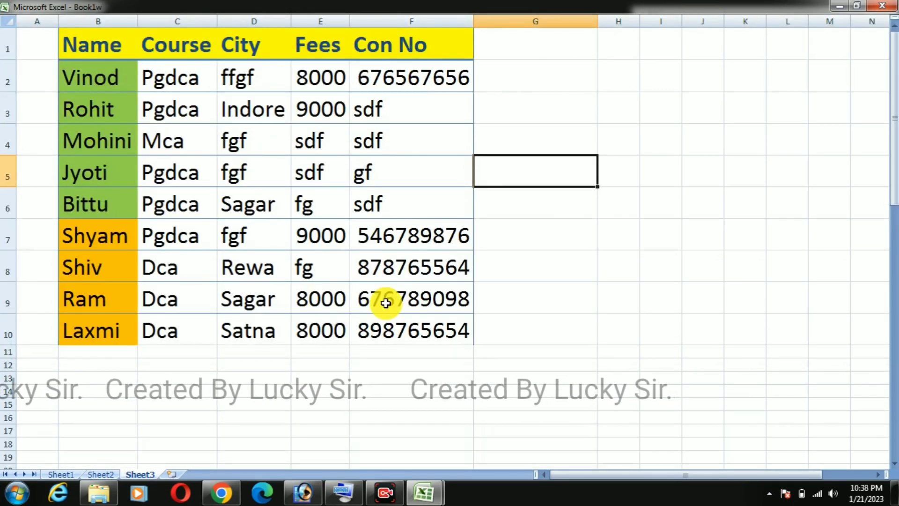
scroll(612, 250, "down", 8)
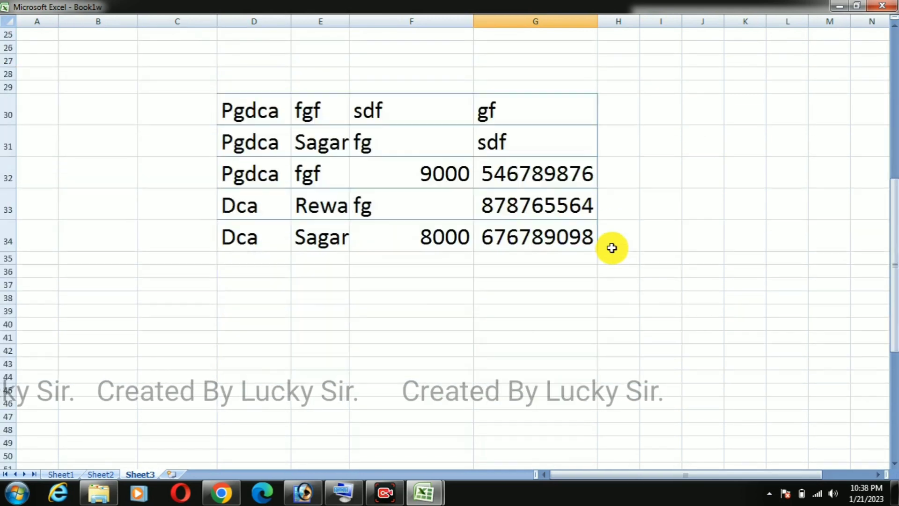
scroll(613, 229, "up", 8)
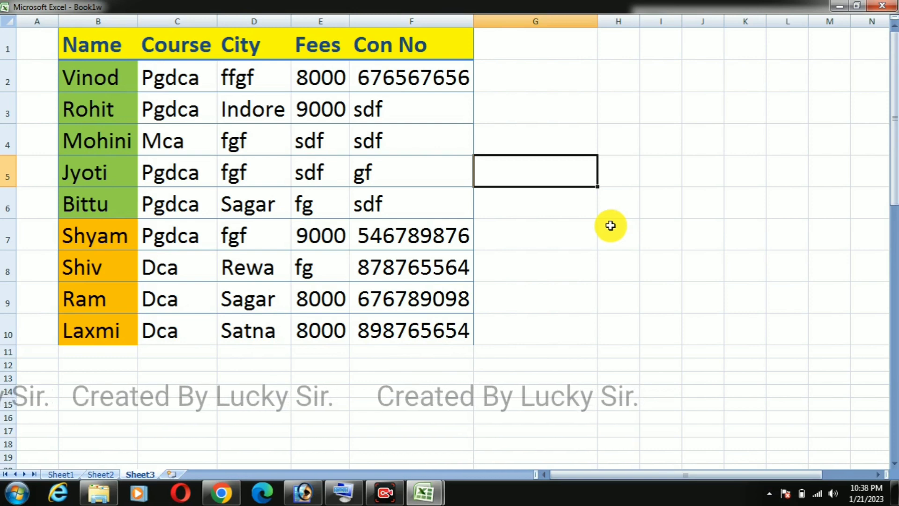
key("Escape")
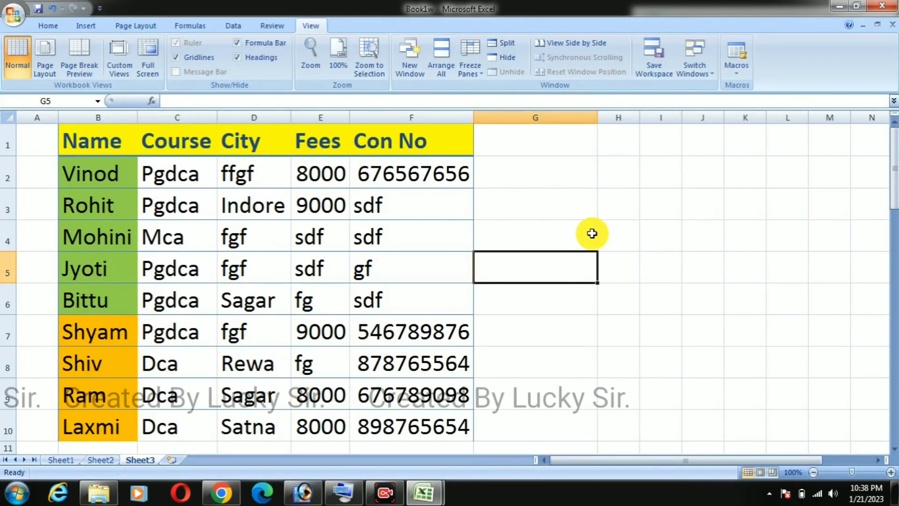